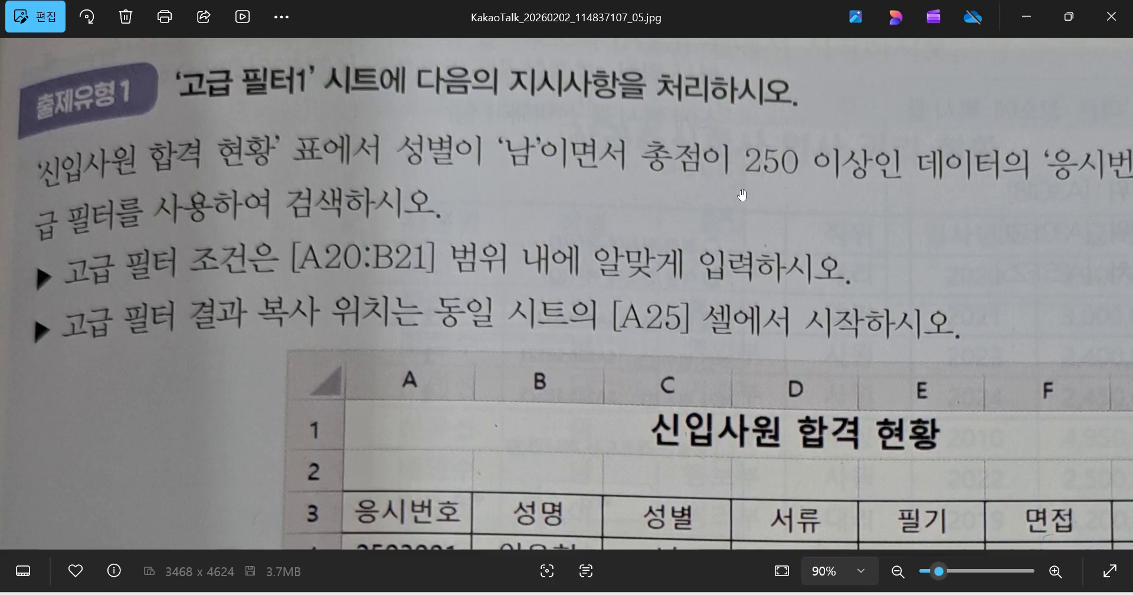
- Read the advanced filter exercise in the photo, switch to the Excel workbook and look over the '고급 필터1' sheet's table
left_click_drag(851, 201, 587, 203)
left_click_drag(881, 207, 759, 230)
left_click_drag(856, 230, 1047, 251)
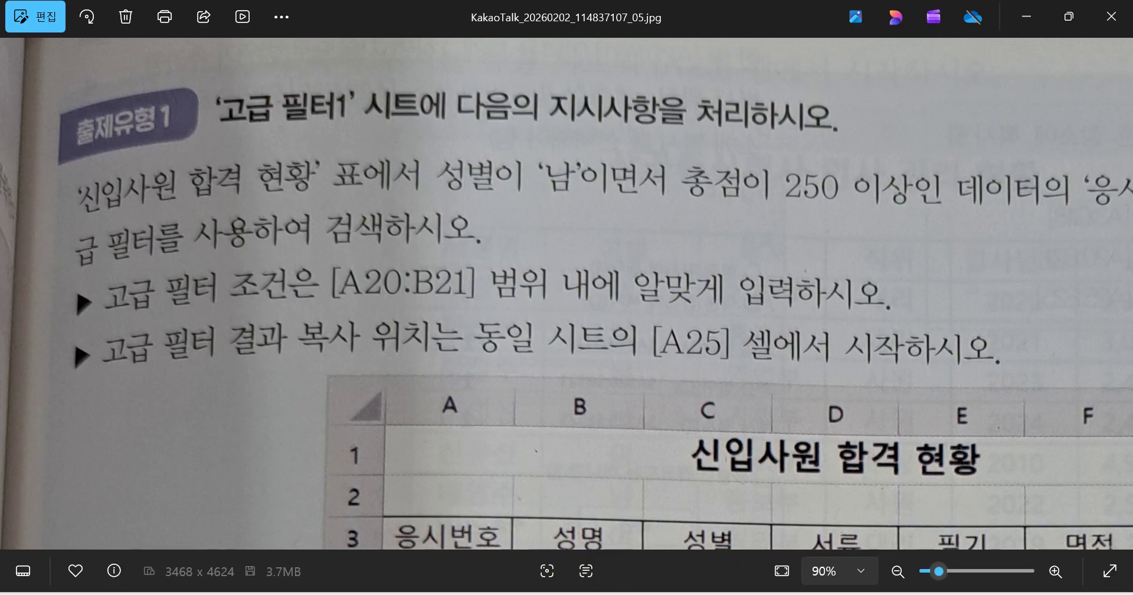
left_click(523, 463)
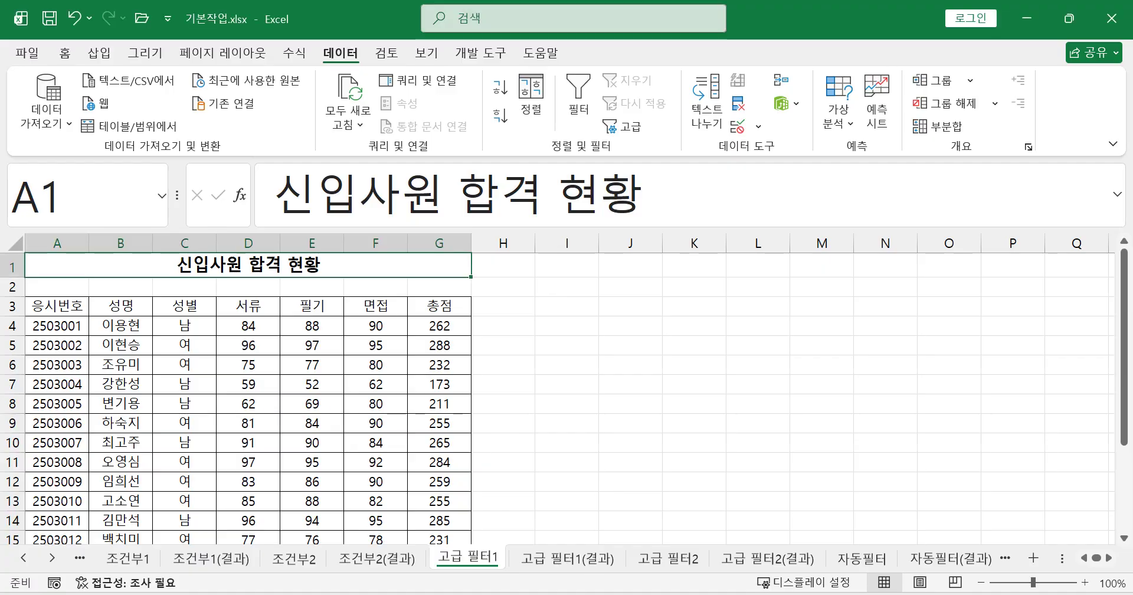
scroll(502, 456, "down", 3)
scroll(502, 456, "up", 2)
scroll(502, 456, "up", 1)
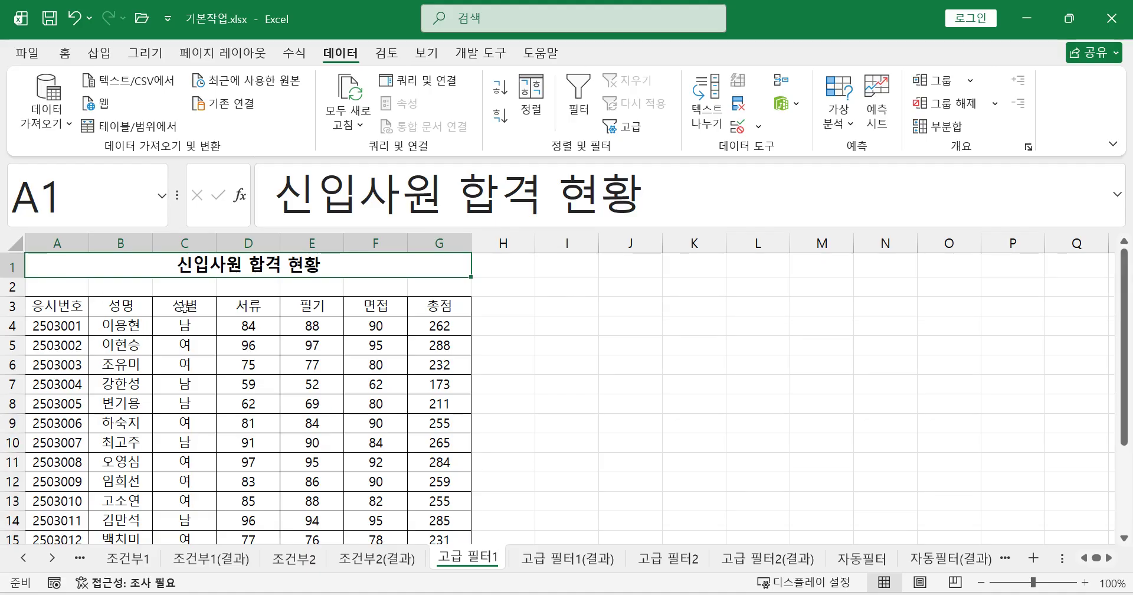
- Copy the 성별 header and the 남 value from C3:C4 into A20:A21 as the first filter condition
left_click(184, 303)
left_click_drag(183, 304, 186, 329)
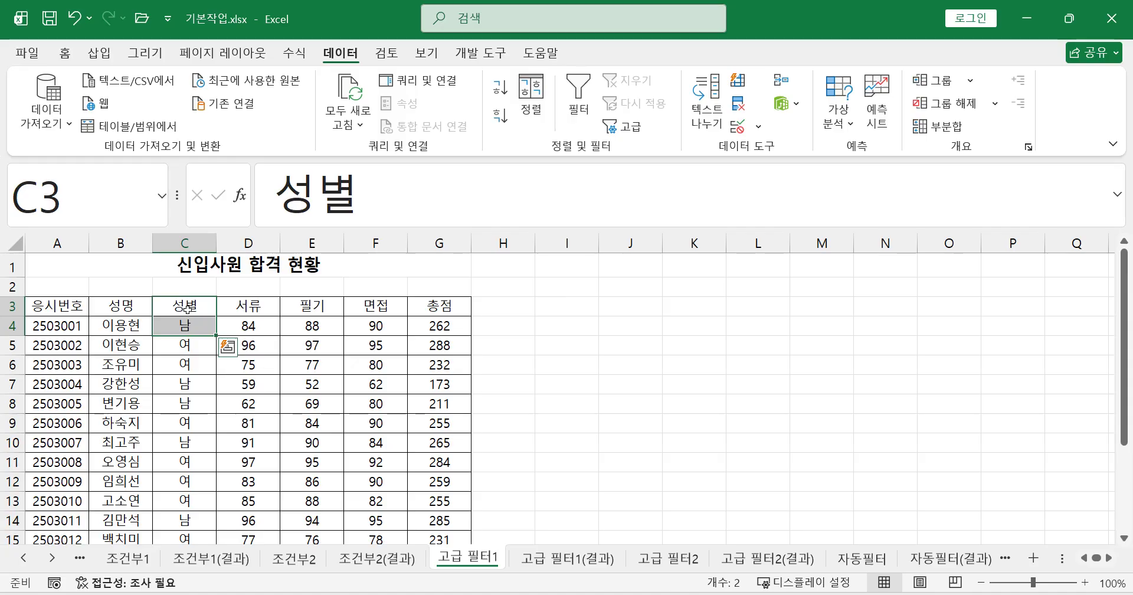
left_click(65, 53)
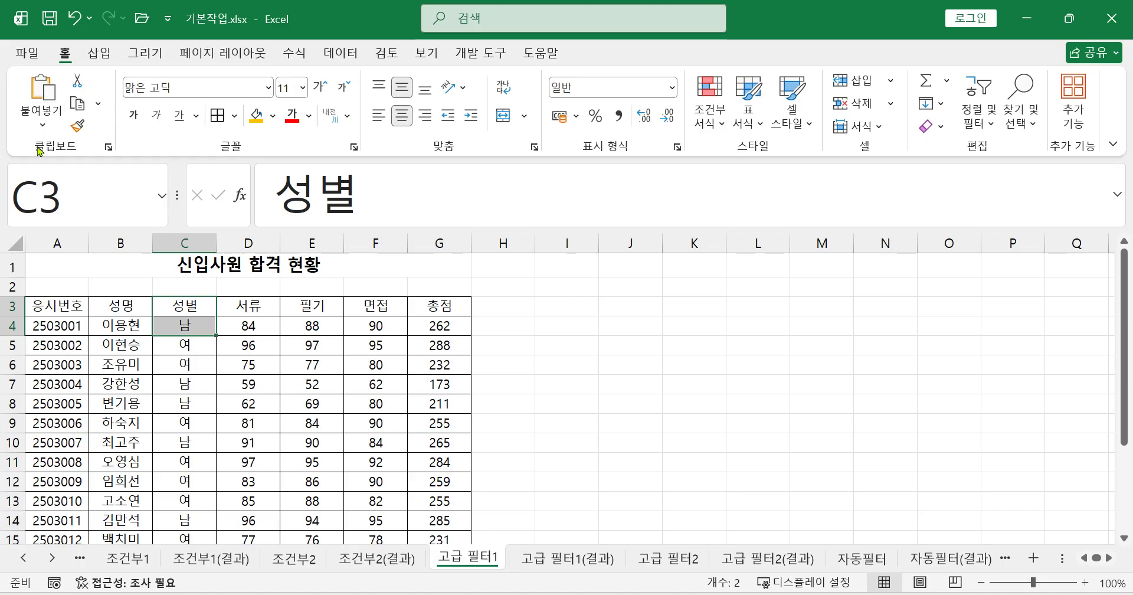
left_click(77, 104)
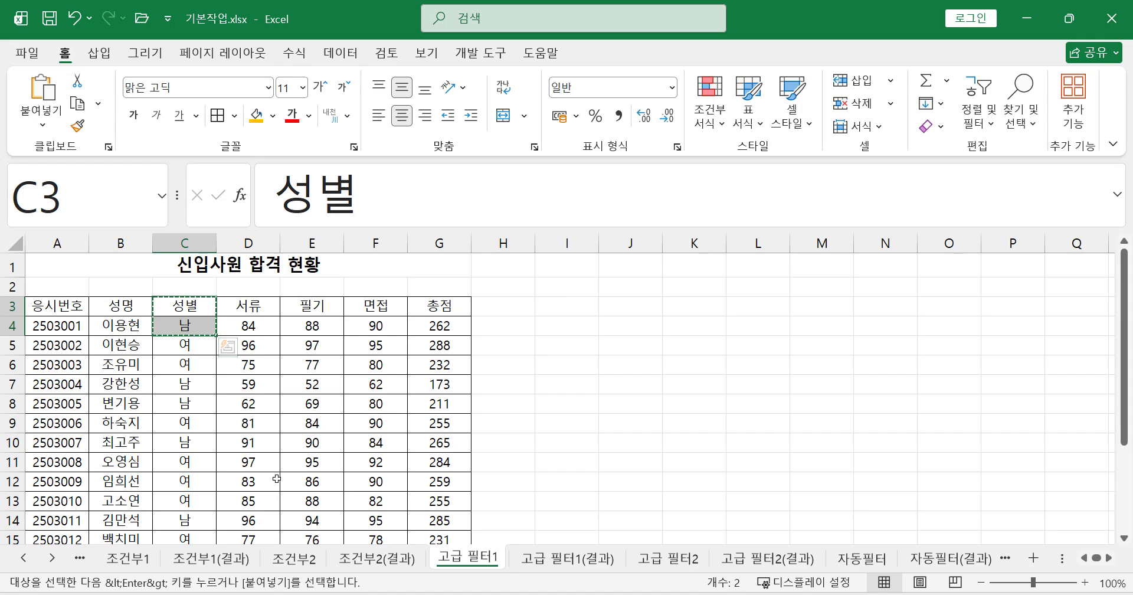
scroll(273, 483, "down", 4)
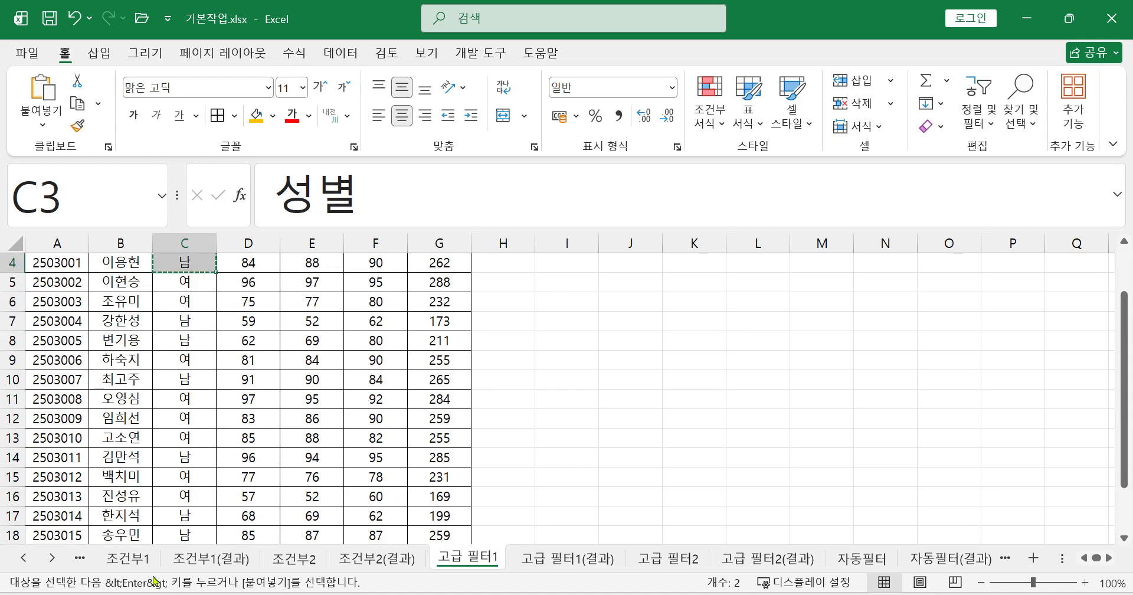
left_click(53, 400)
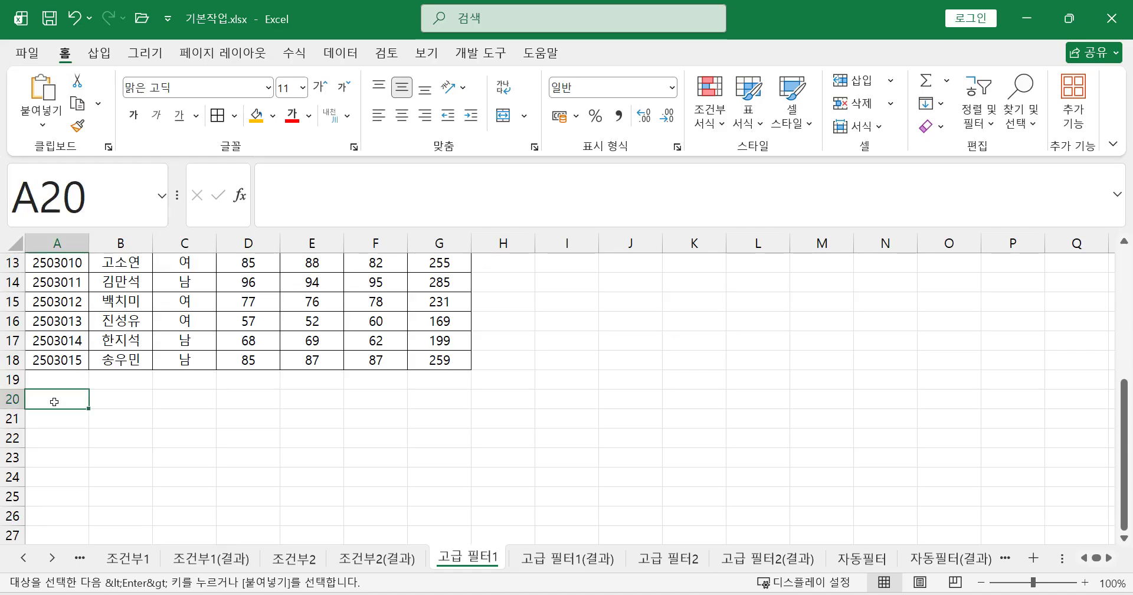
left_click(35, 89)
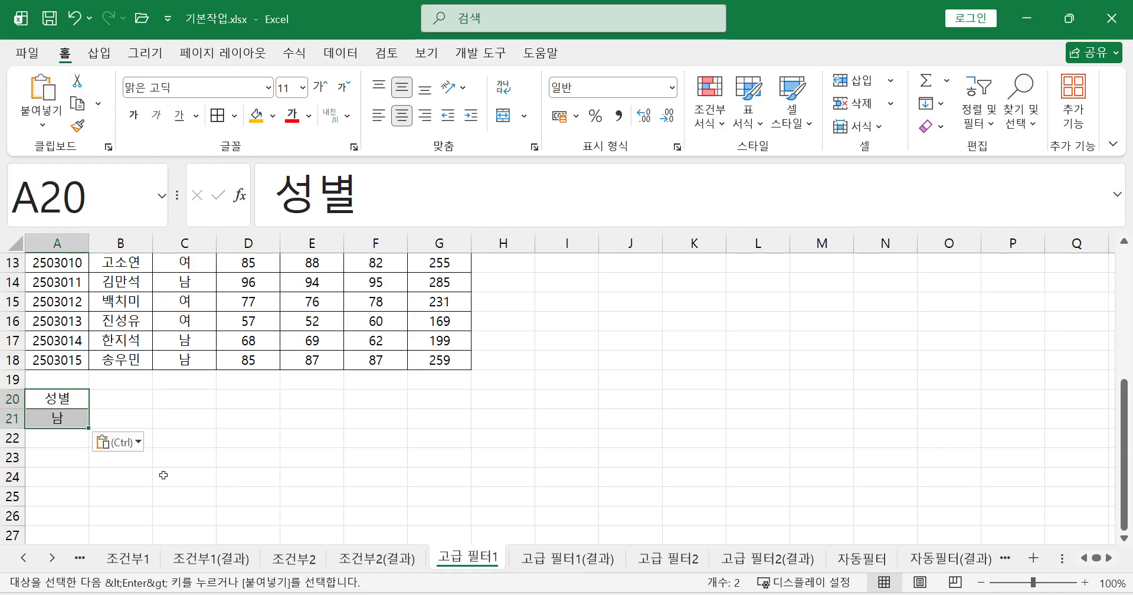
left_click(163, 475)
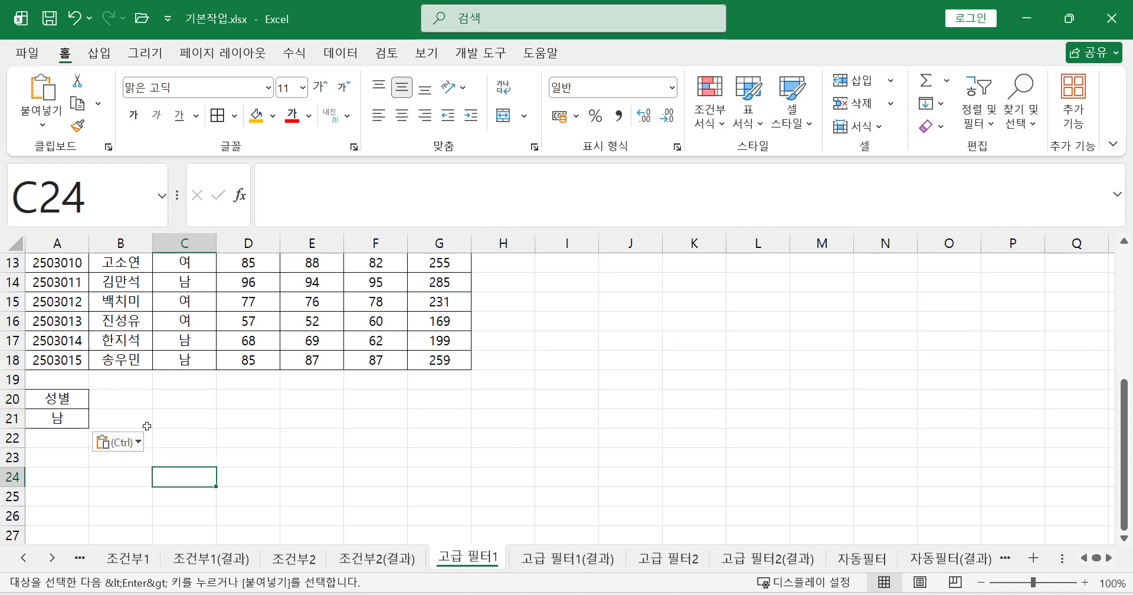
- Copy the 총점 header from G3 into B20, beside the 성별 condition header
left_click(1046, 586)
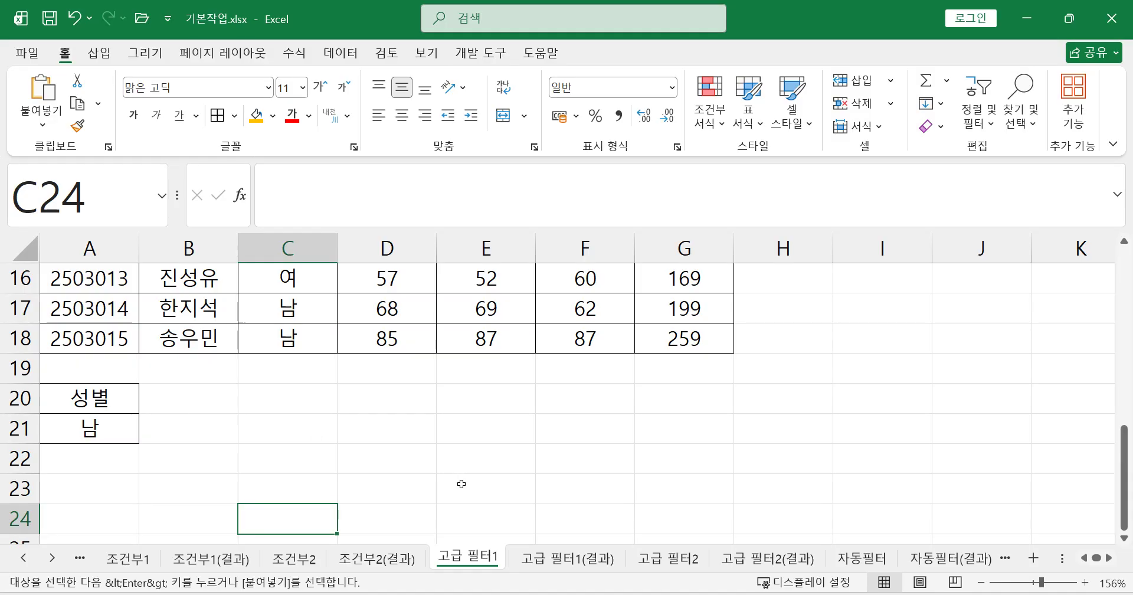
scroll(461, 483, "up", 5)
left_click(647, 354)
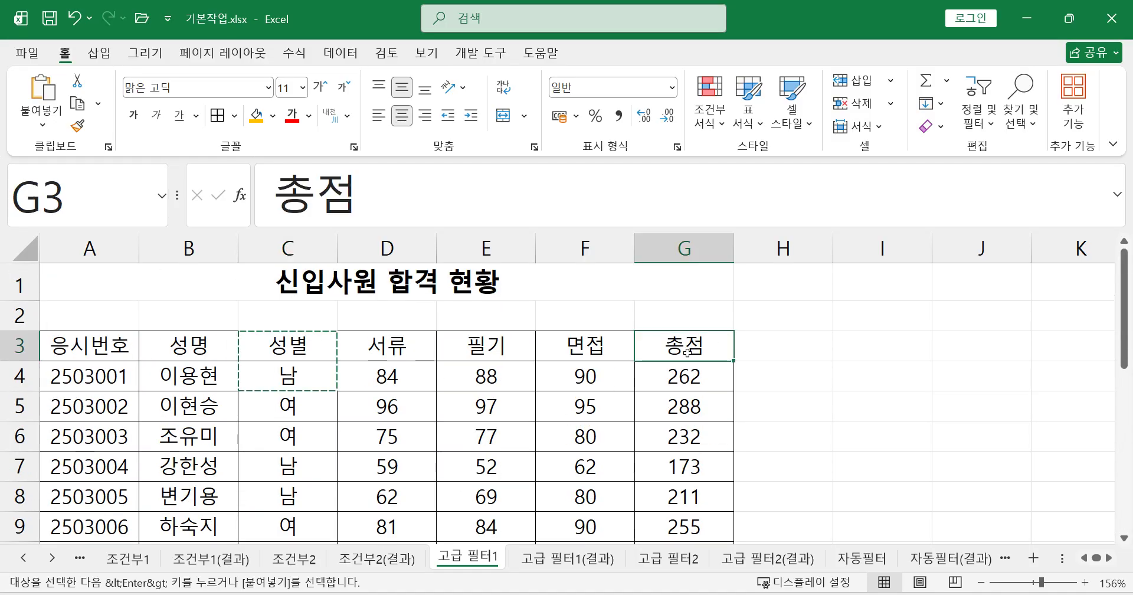
scroll(293, 406, "down", 1)
scroll(293, 406, "down", 5)
left_click(187, 316)
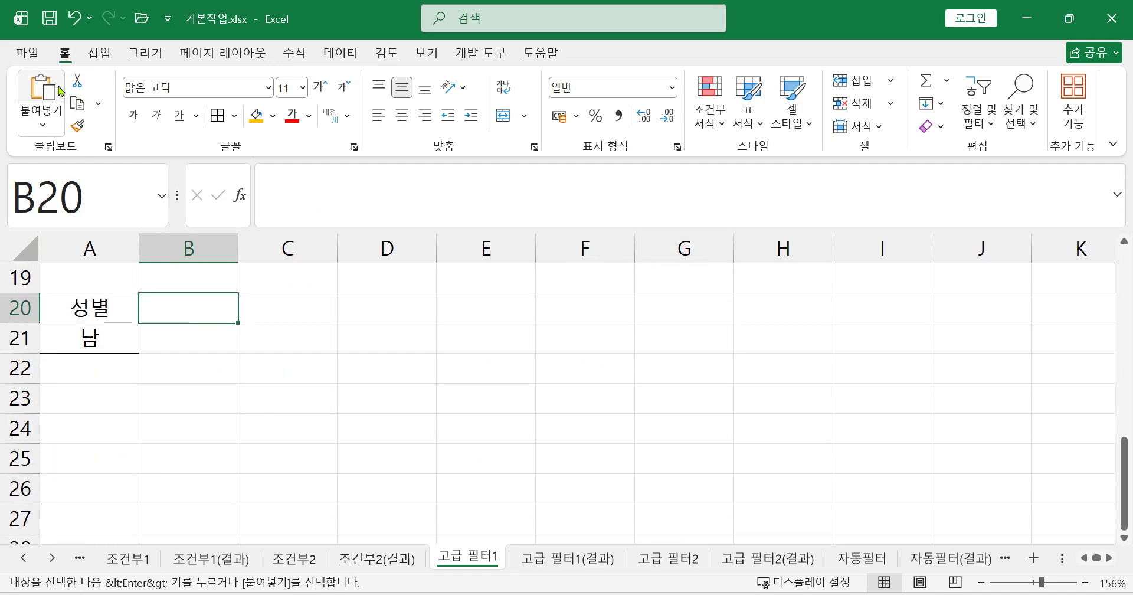
left_click(43, 92)
- Enter the condition >=250 in cell B21 under the 총점 header
left_click(165, 344)
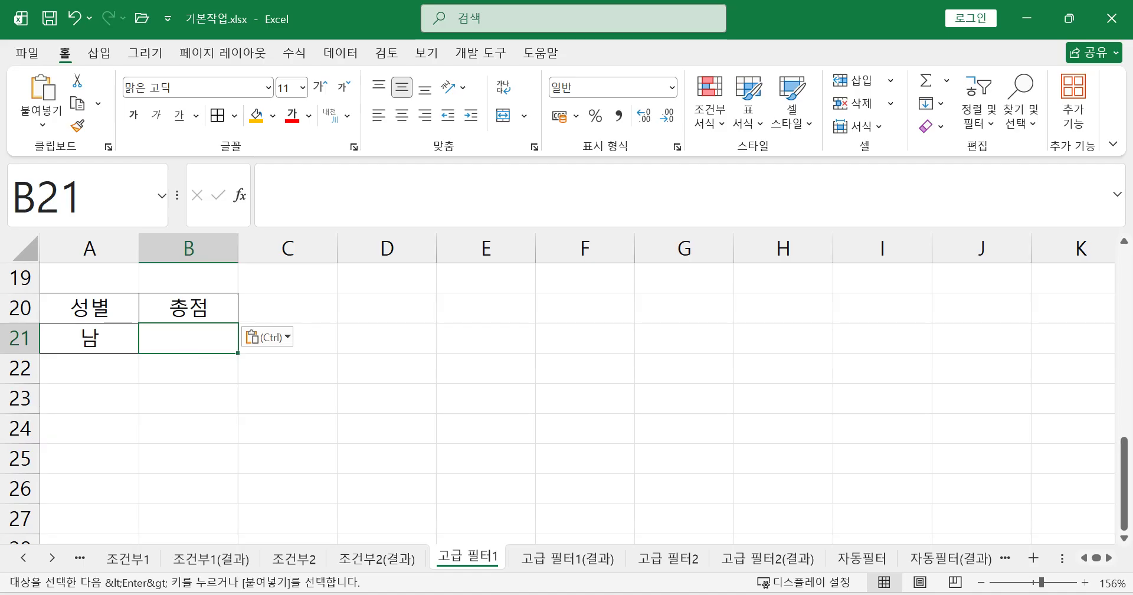
type(">=250")
key("Return")
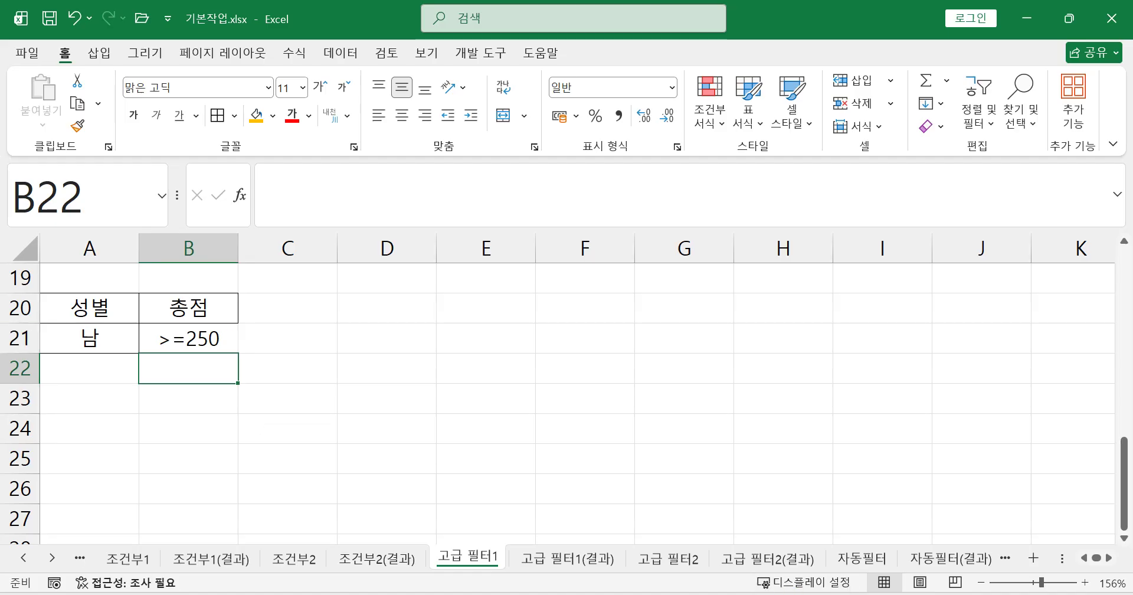
- Switch to the exercise photo to check which fields the filter must output and where, and return to Excel
key("alt+Tab")
left_click_drag(875, 376, 442, 322)
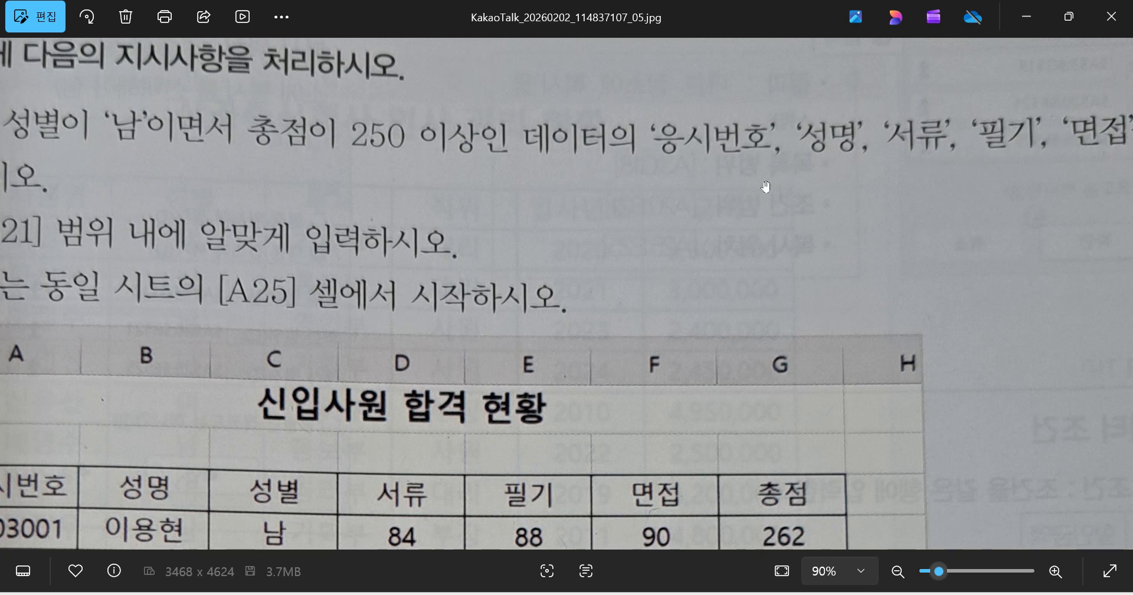
left_click_drag(747, 182, 584, 207)
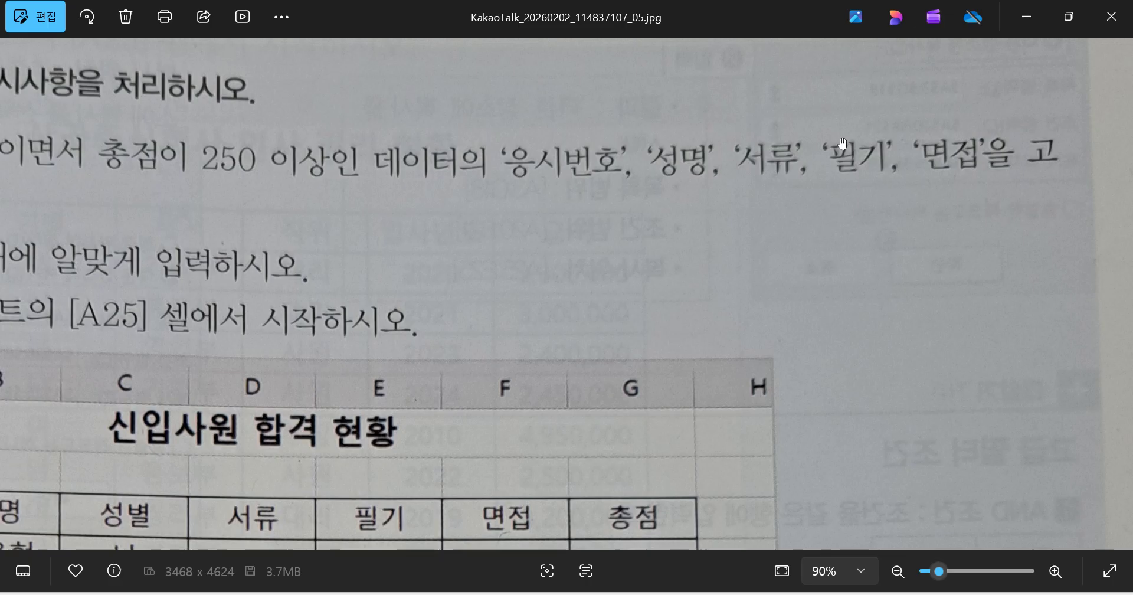
left_click_drag(696, 255, 946, 255)
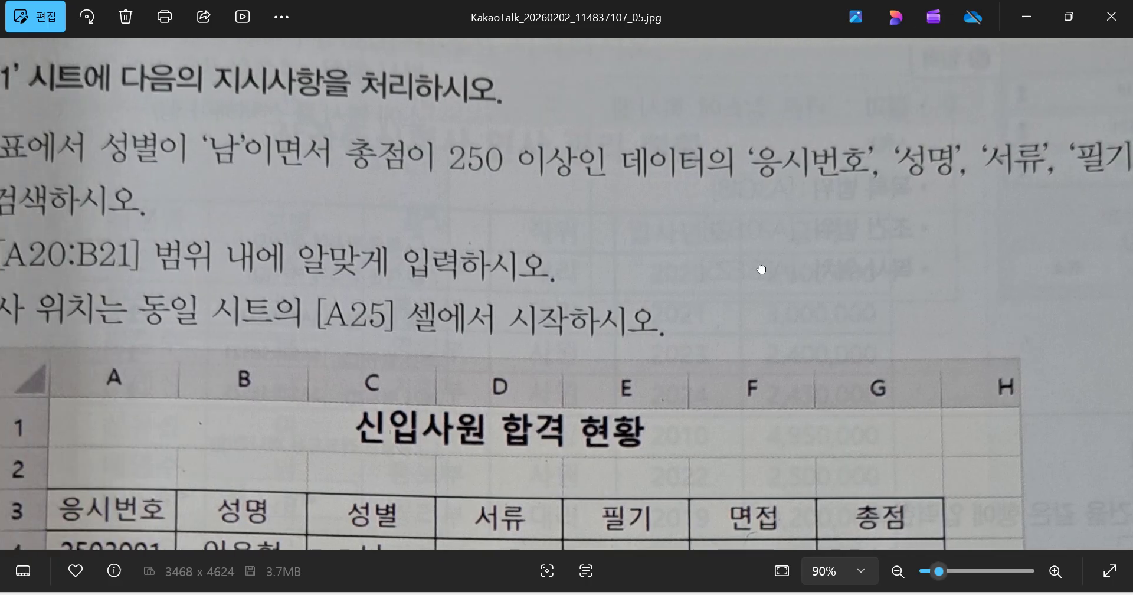
left_click_drag(760, 269, 892, 250)
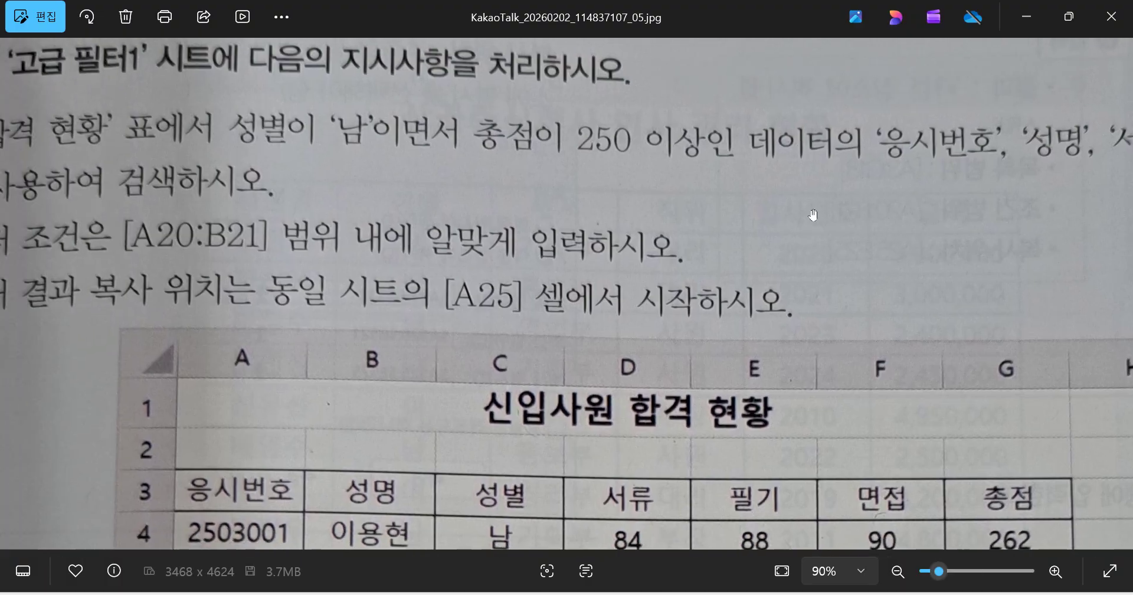
left_click_drag(910, 189, 700, 189)
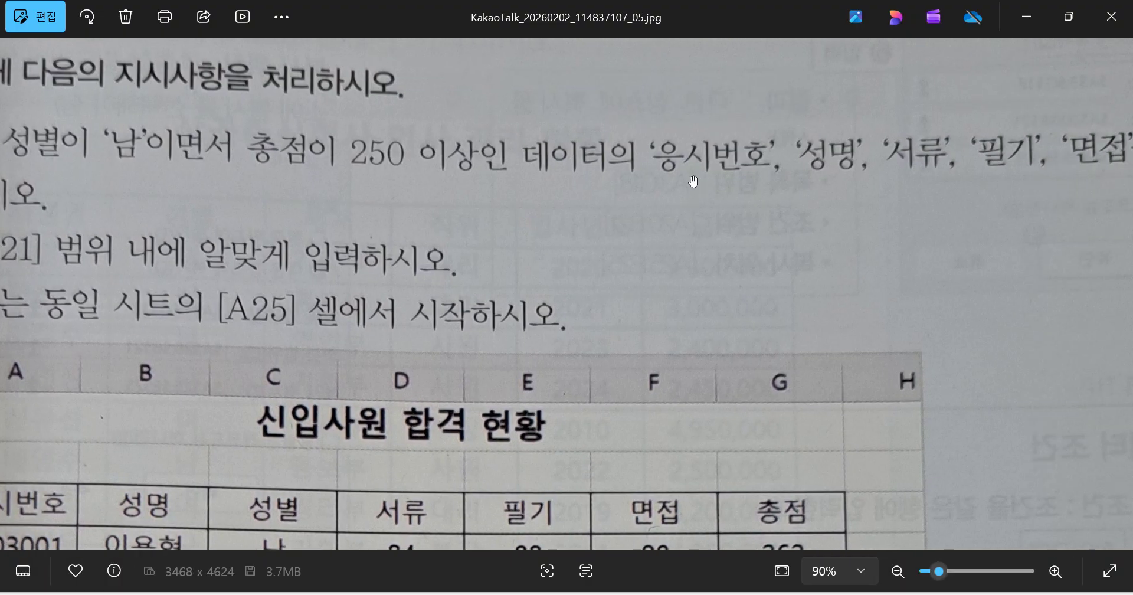
left_click_drag(93, 493, 295, 354)
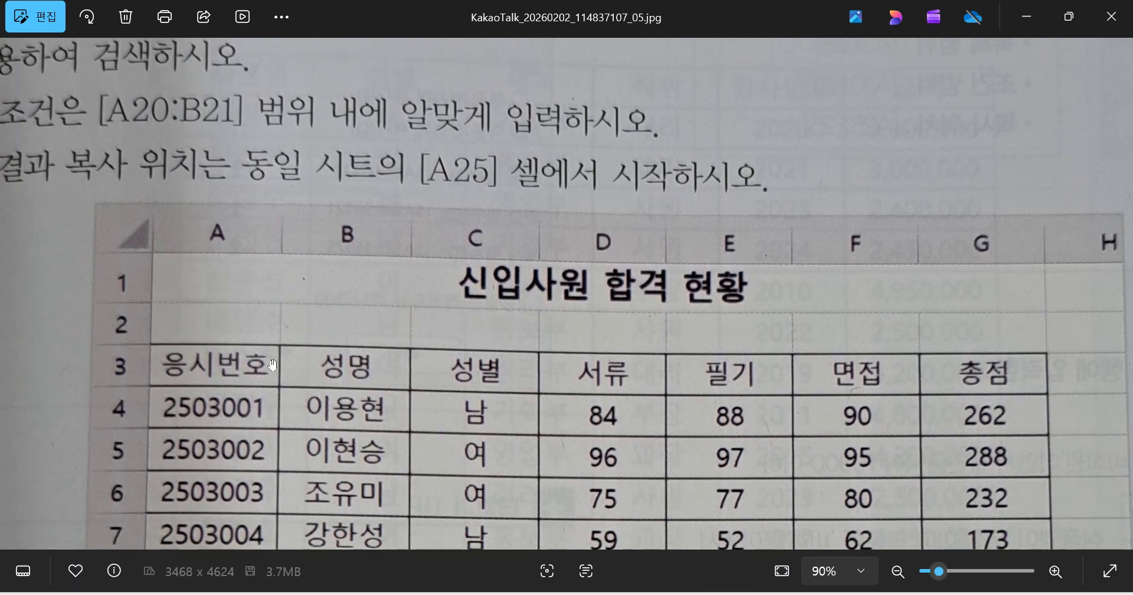
left_click(1026, 23)
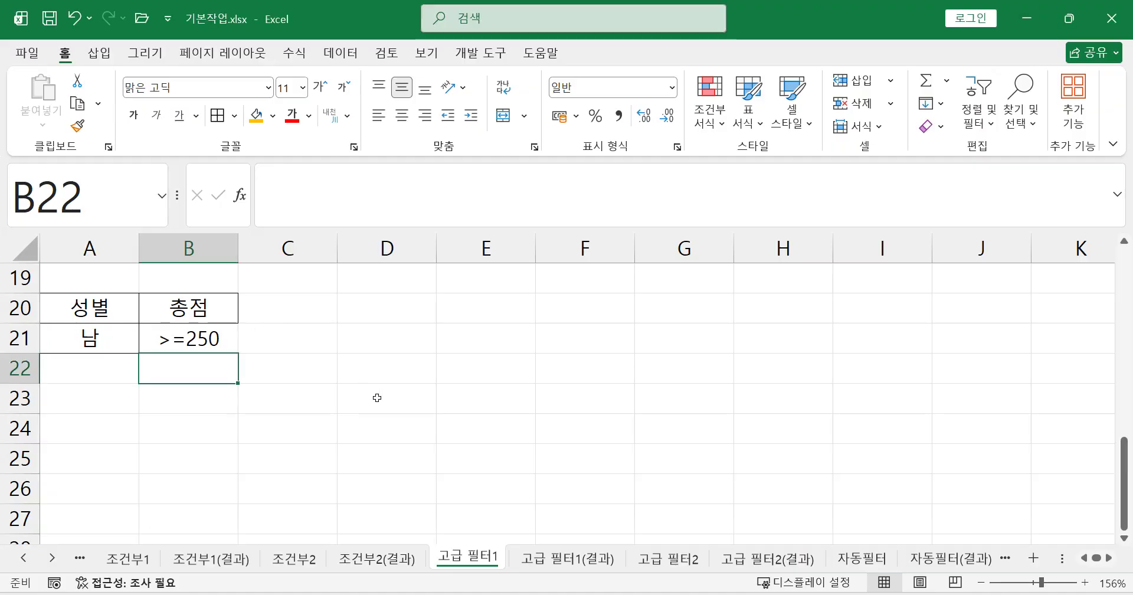
- Select the whole table A3:G18 including its headers and open the Advanced Filter settings for it
left_click(1032, 582)
scroll(494, 512, "up", 2)
left_click_drag(53, 279, 419, 502)
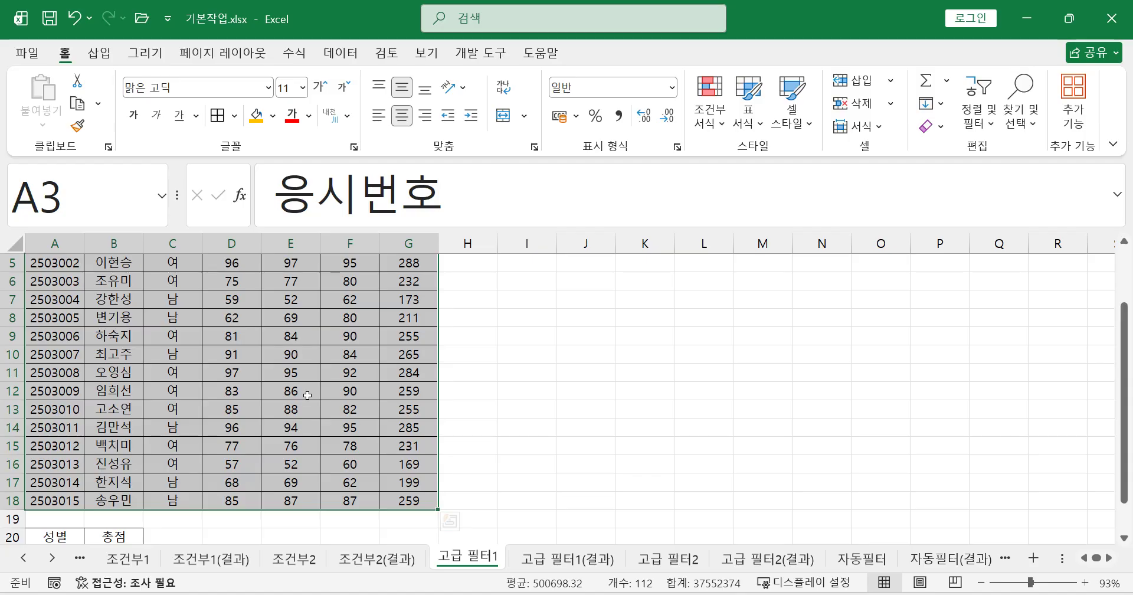
scroll(307, 396, "up", 2)
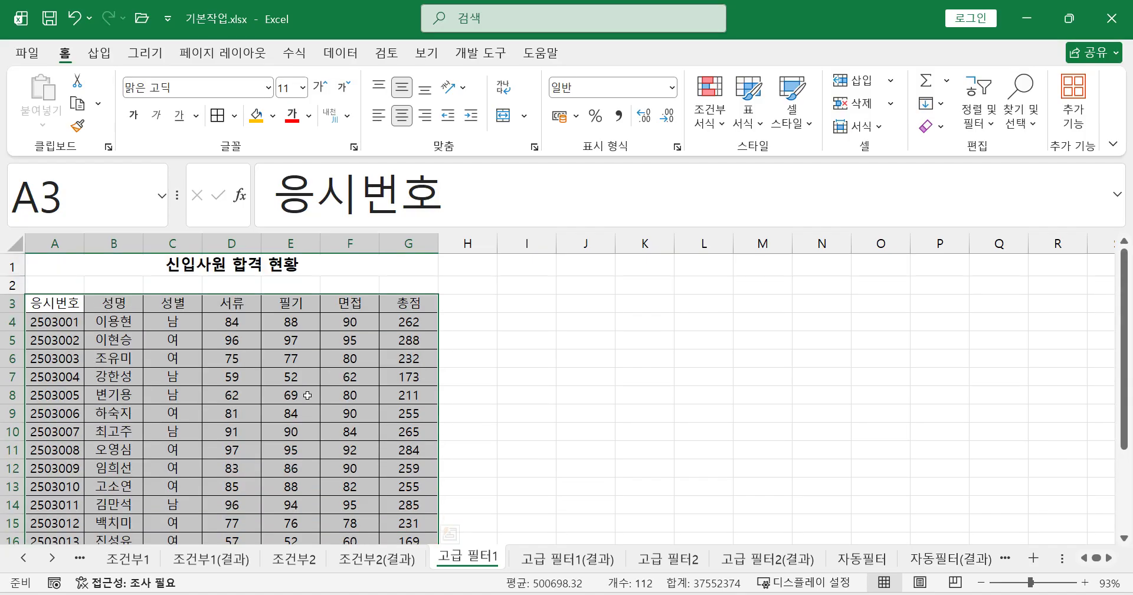
left_click(341, 55)
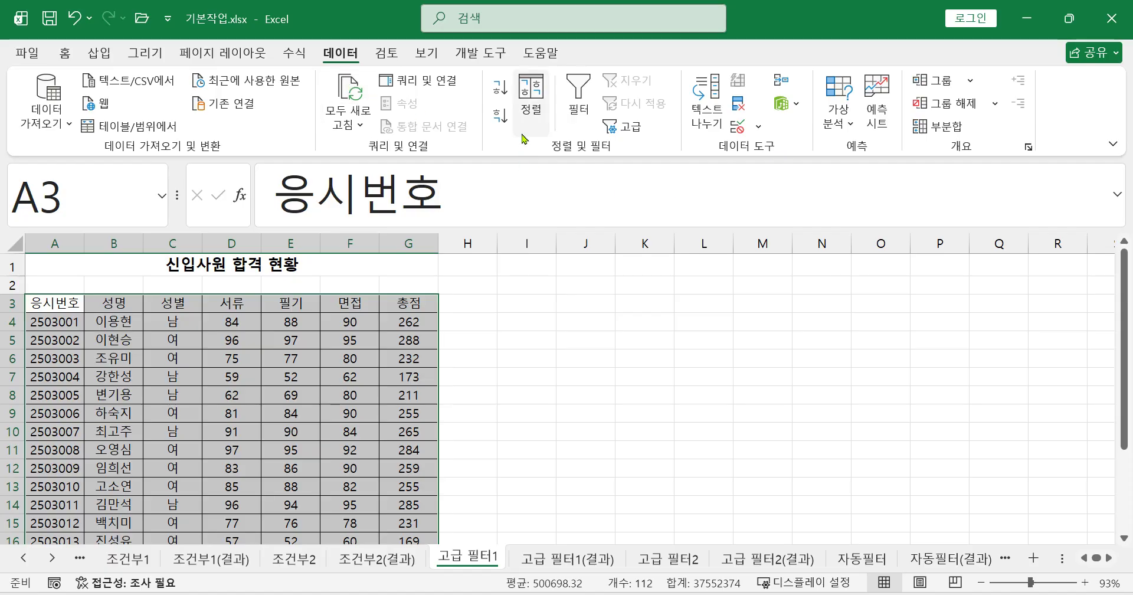
left_click(623, 133)
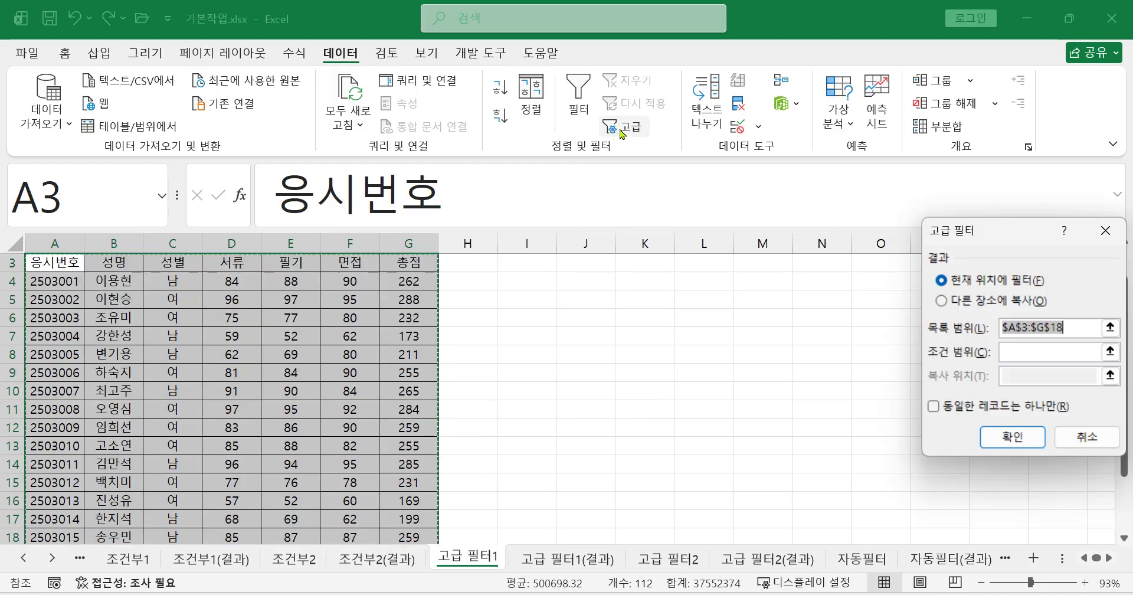
- Set the advanced filter to copy its results to another location, and check the list range against the table
left_click_drag(992, 230, 544, 171)
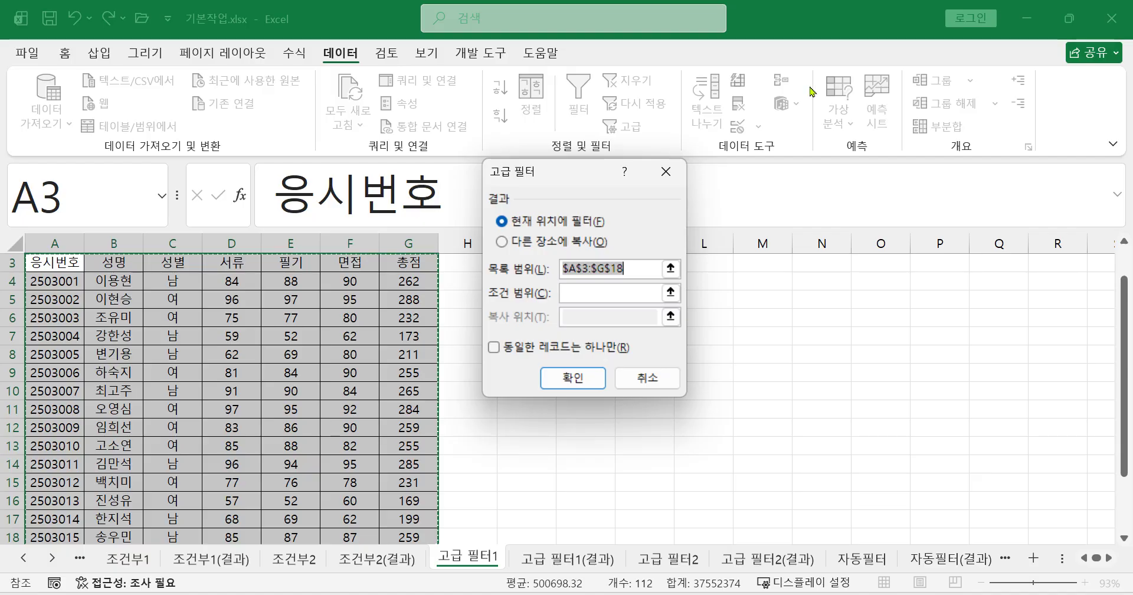
left_click(502, 241)
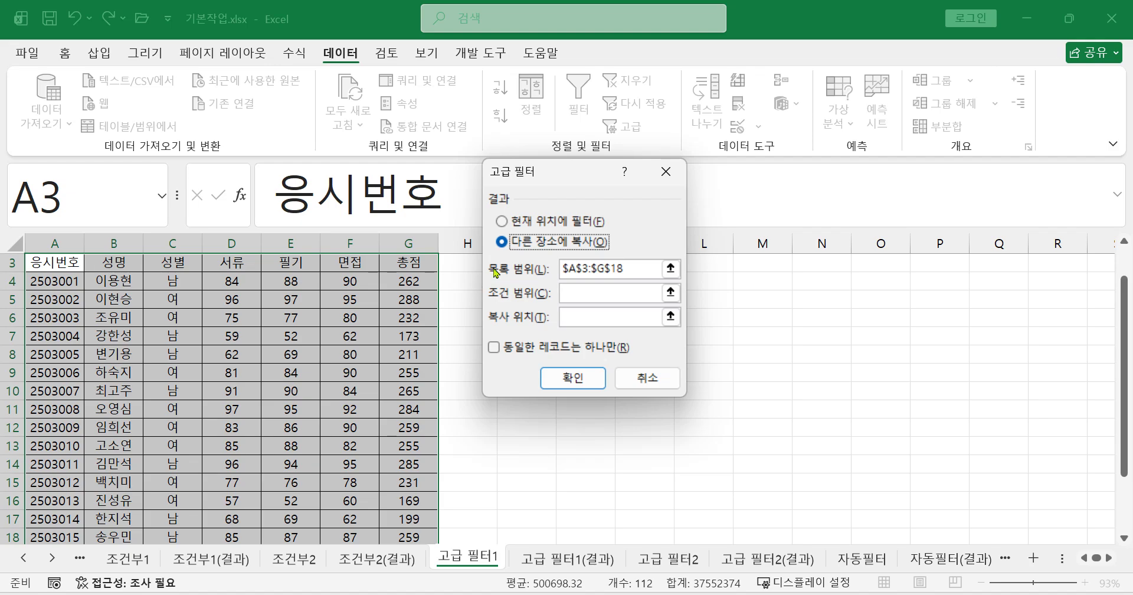
left_click(627, 270)
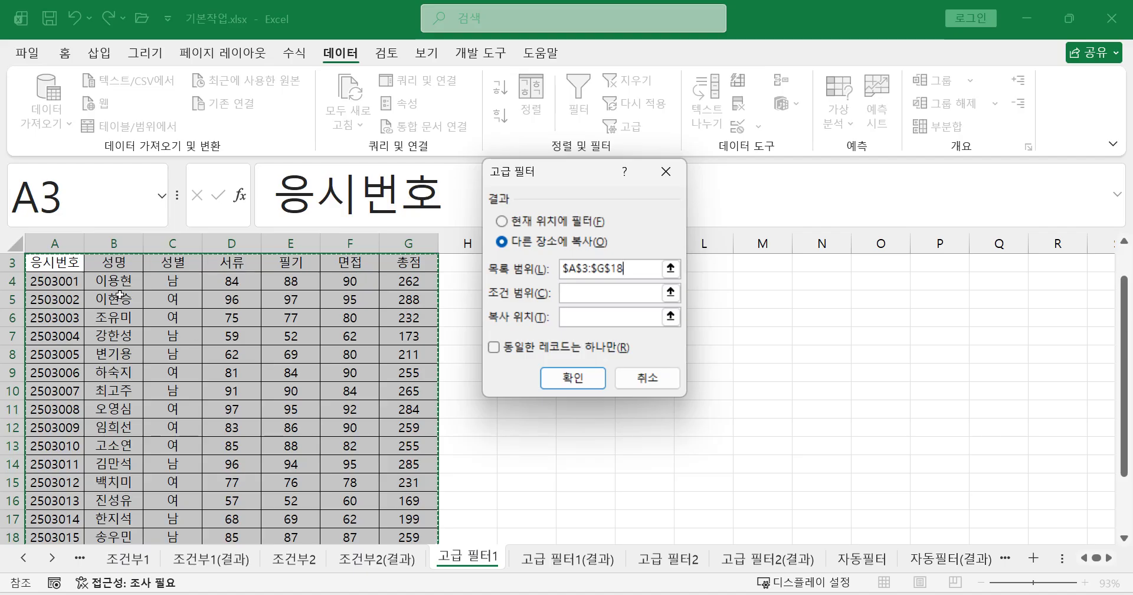
scroll(261, 457, "down", 1)
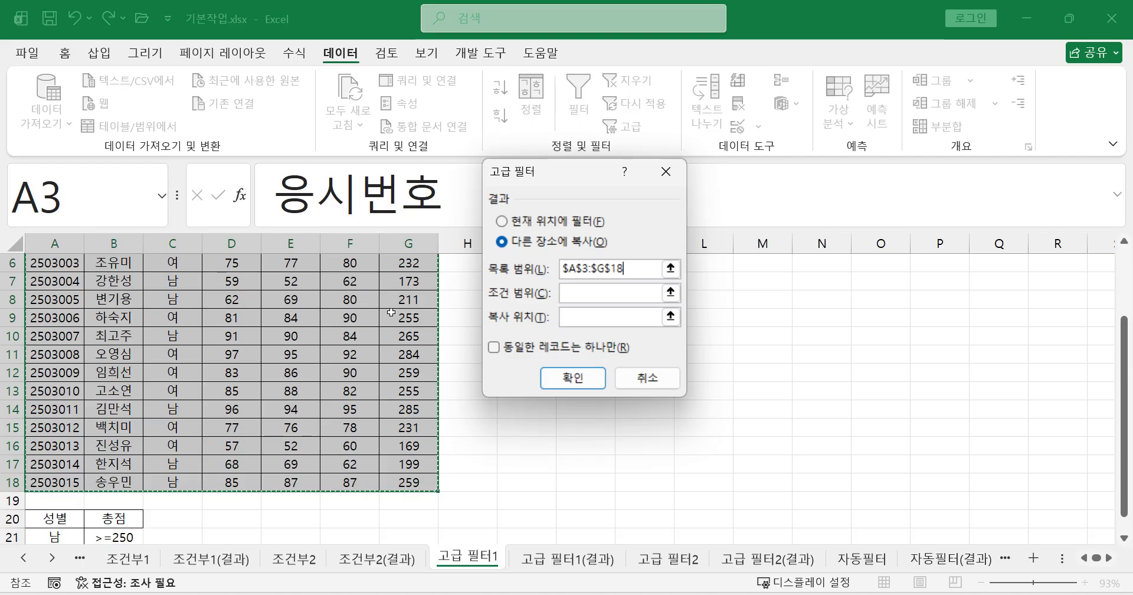
scroll(210, 401, "up", 2)
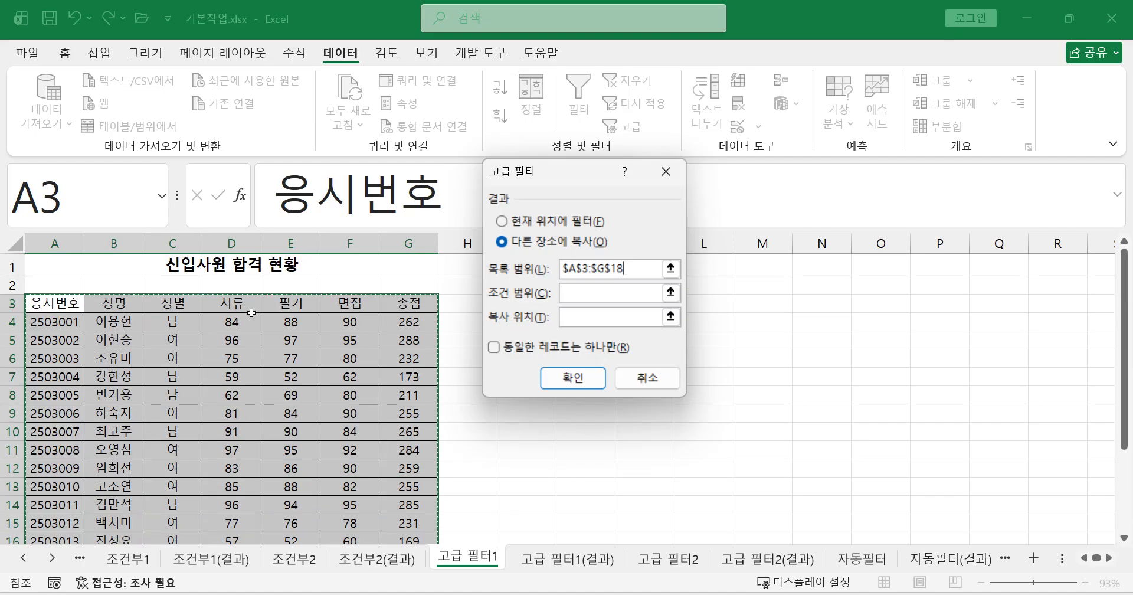
- Set the advanced filter's criteria range to A20:B21
left_click(586, 294)
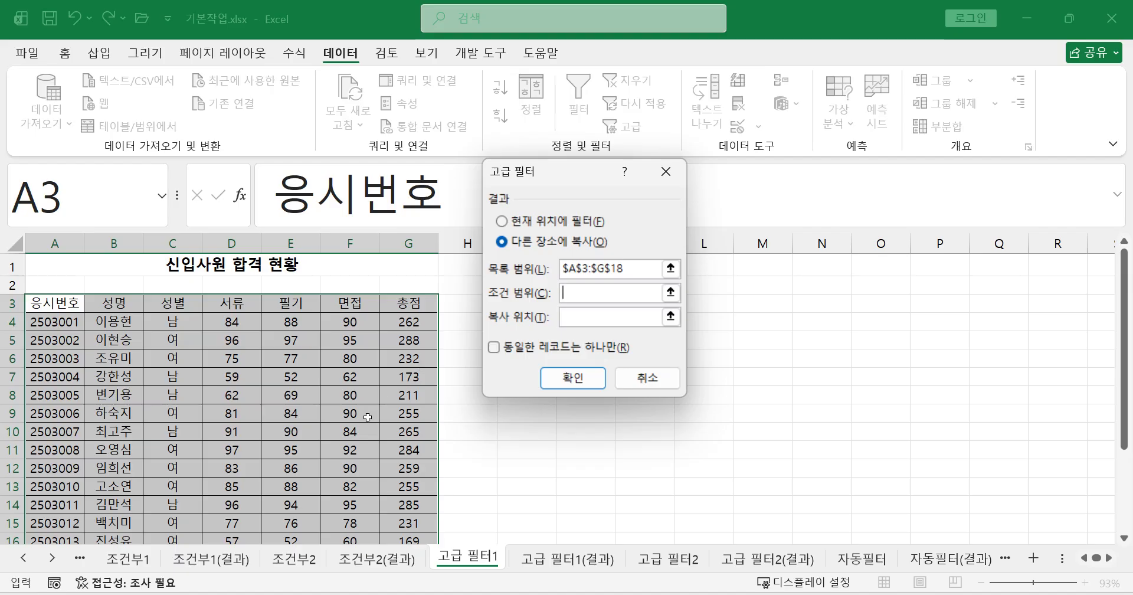
scroll(376, 404, "down", 3)
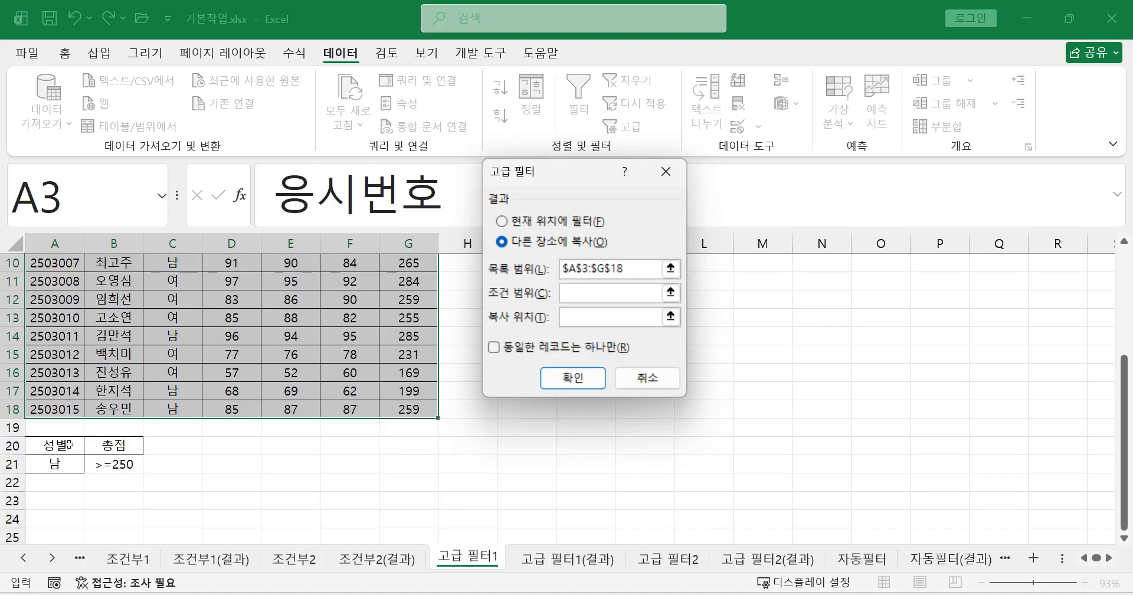
left_click_drag(62, 446, 98, 468)
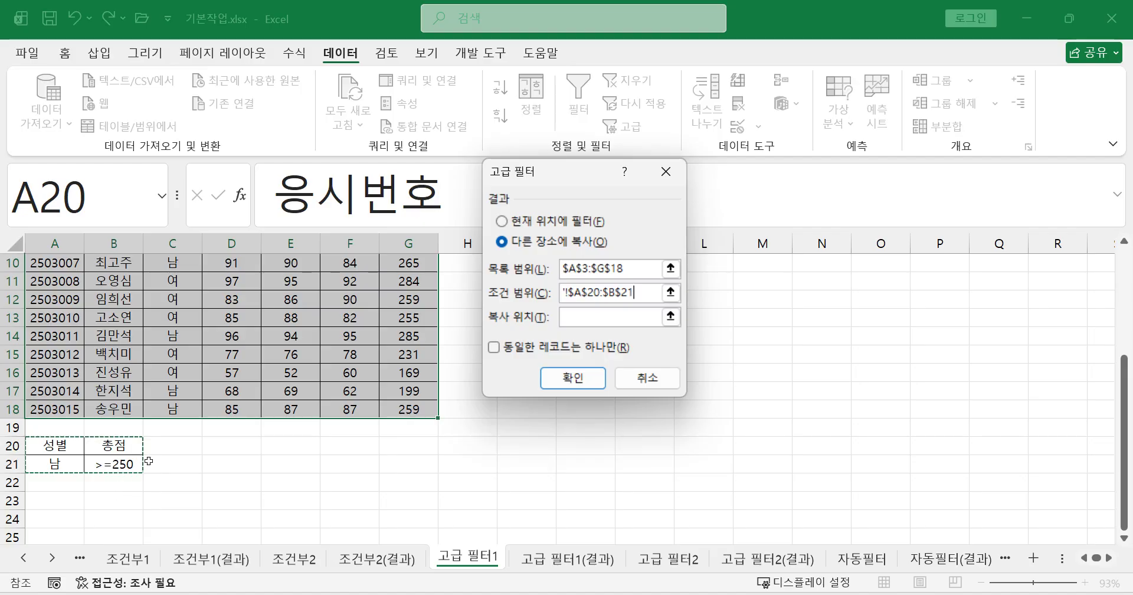
- Set the advanced filter's copy destination to A25, run it, and select the extracted rows
left_click(578, 320)
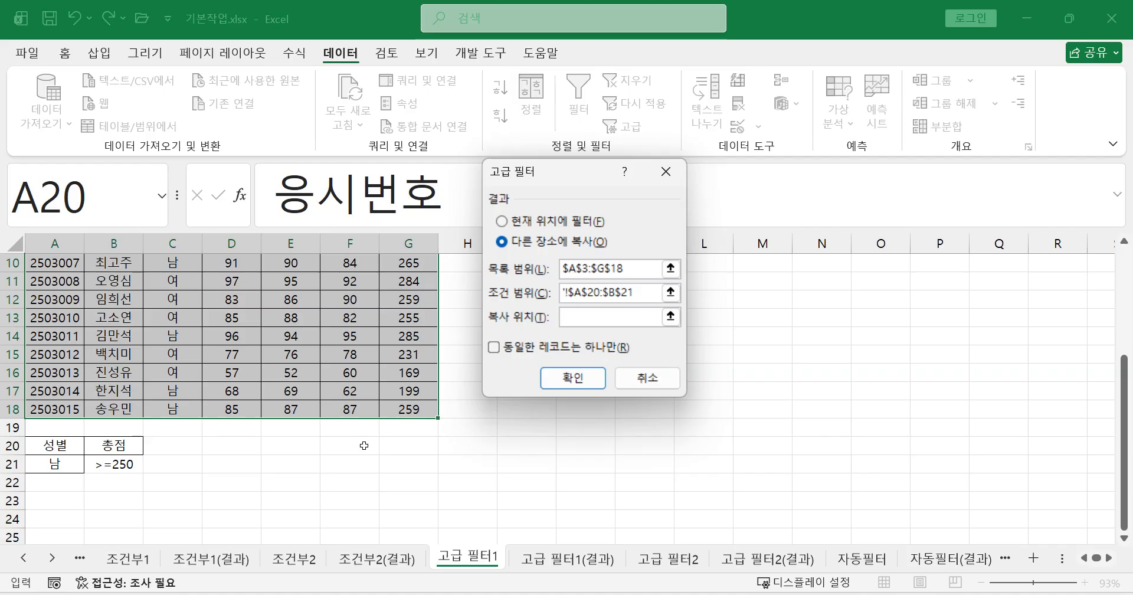
left_click(60, 540)
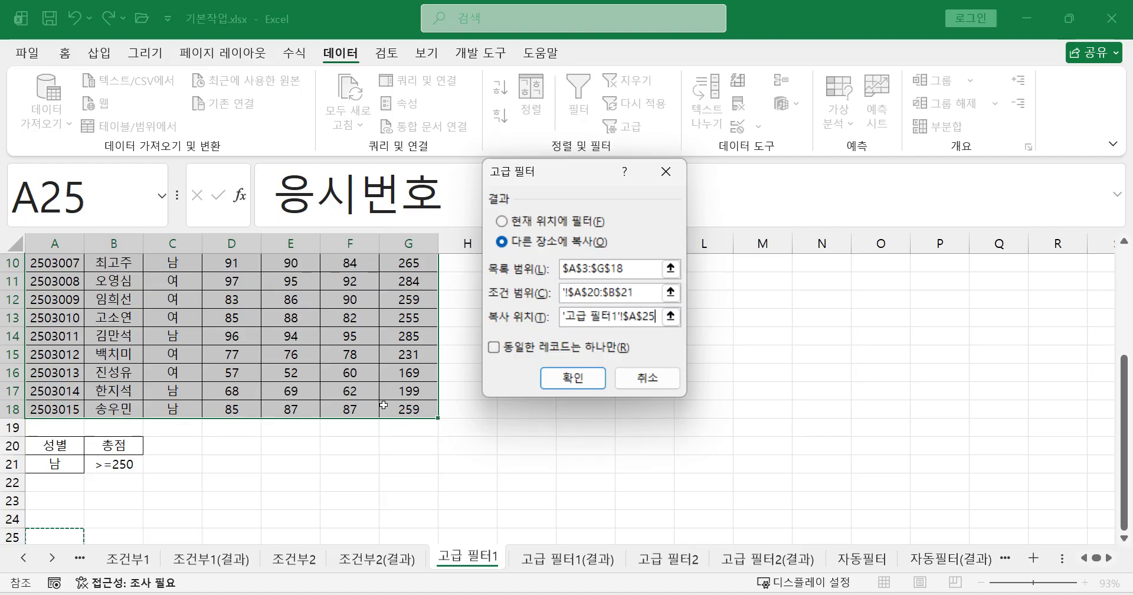
left_click(581, 382)
scroll(579, 380, "down", 5)
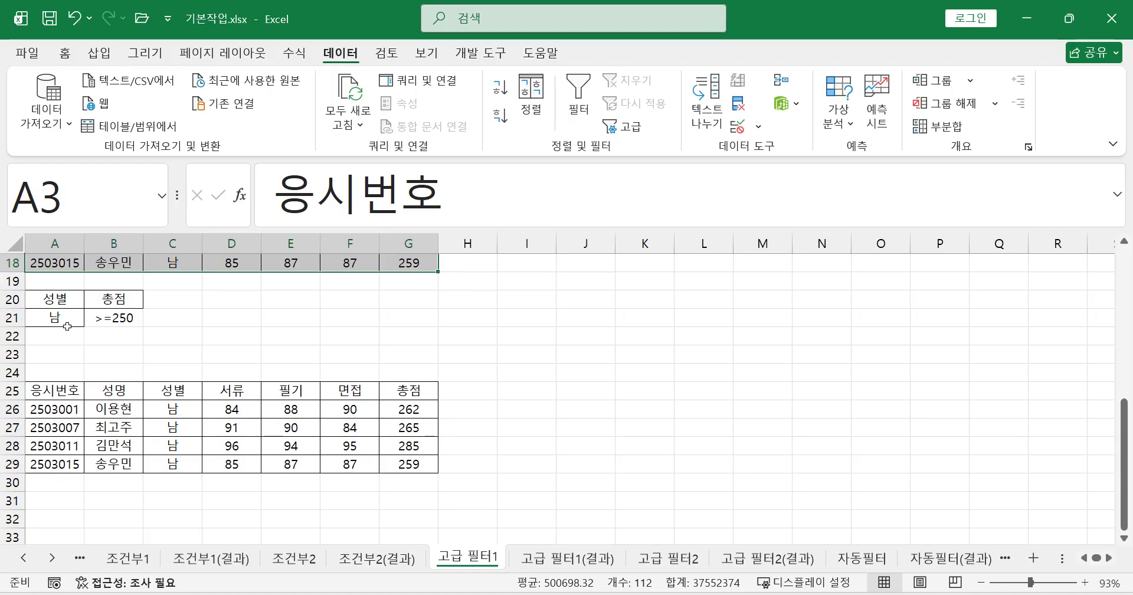
left_click_drag(59, 390, 399, 464)
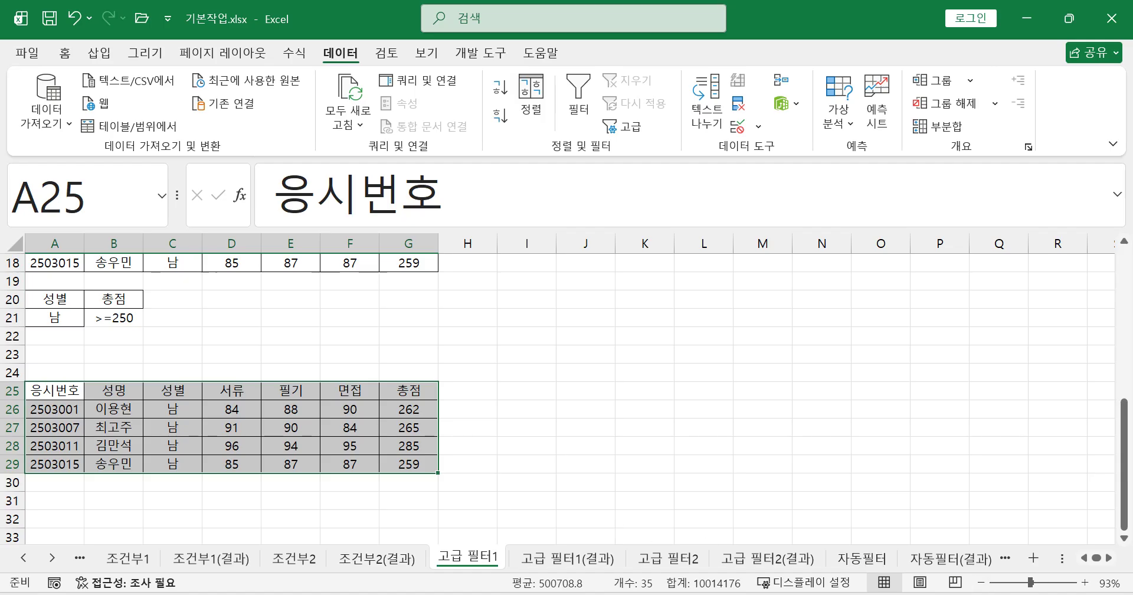
- Compare the extracted columns with the output fields required in the exercise photo, and return to Excel
key("alt+Tab")
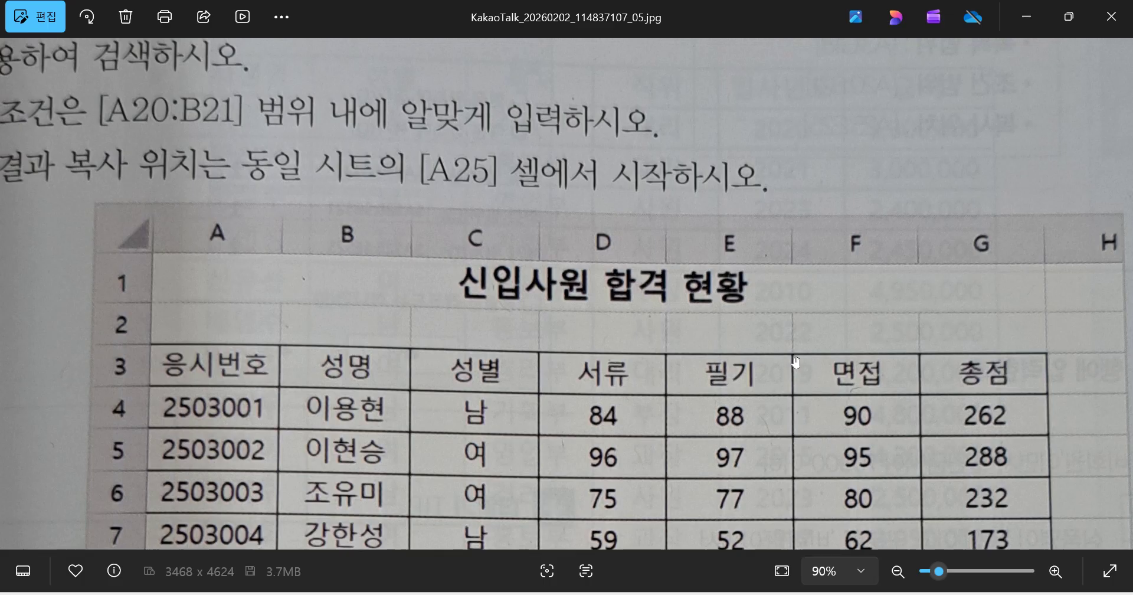
scroll(763, 392, "down", 10)
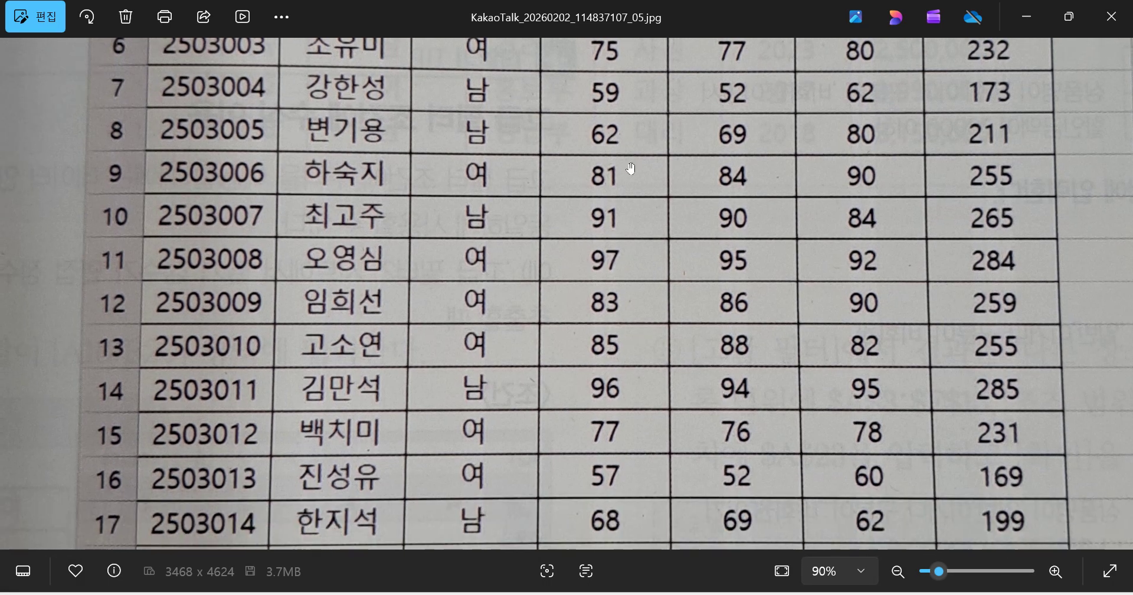
scroll(612, 195, "down", 4)
scroll(596, 232, "up", 13)
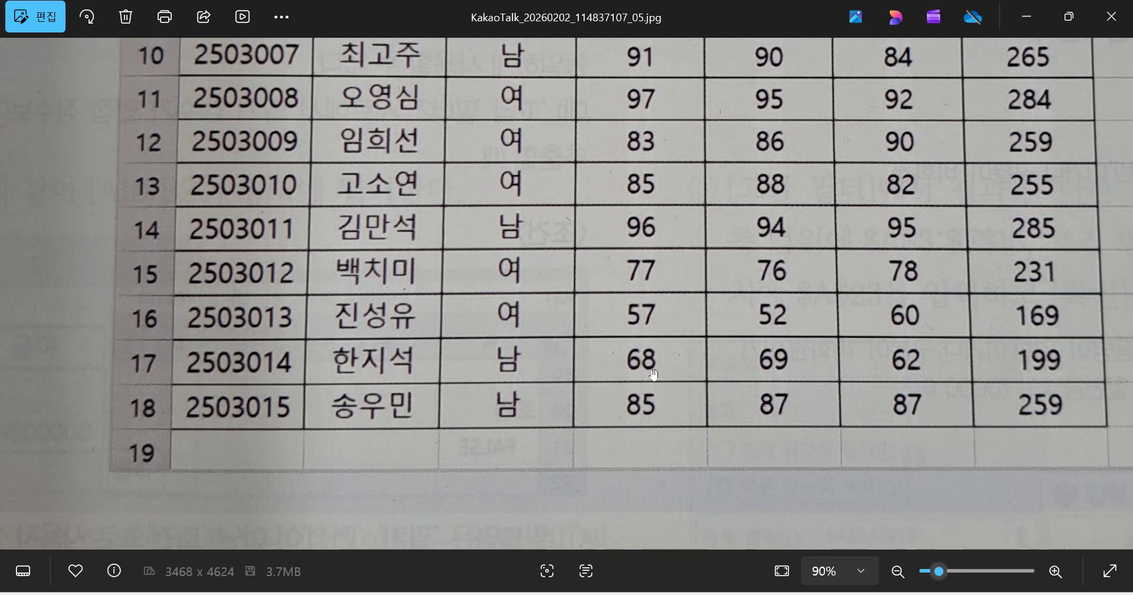
scroll(757, 308, "up", 8)
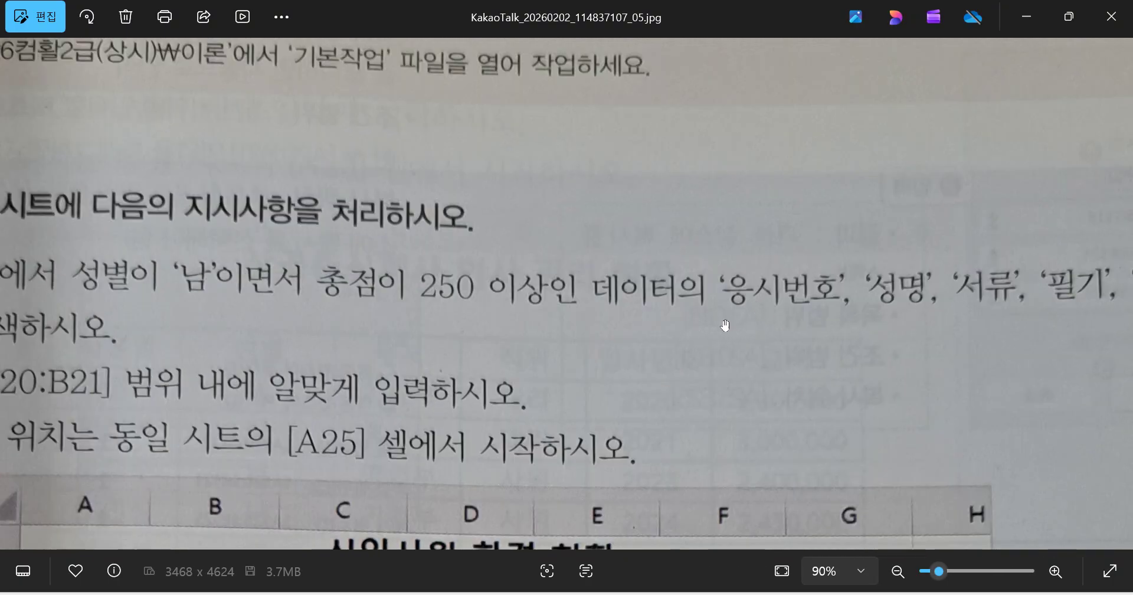
left_click_drag(915, 332, 891, 335)
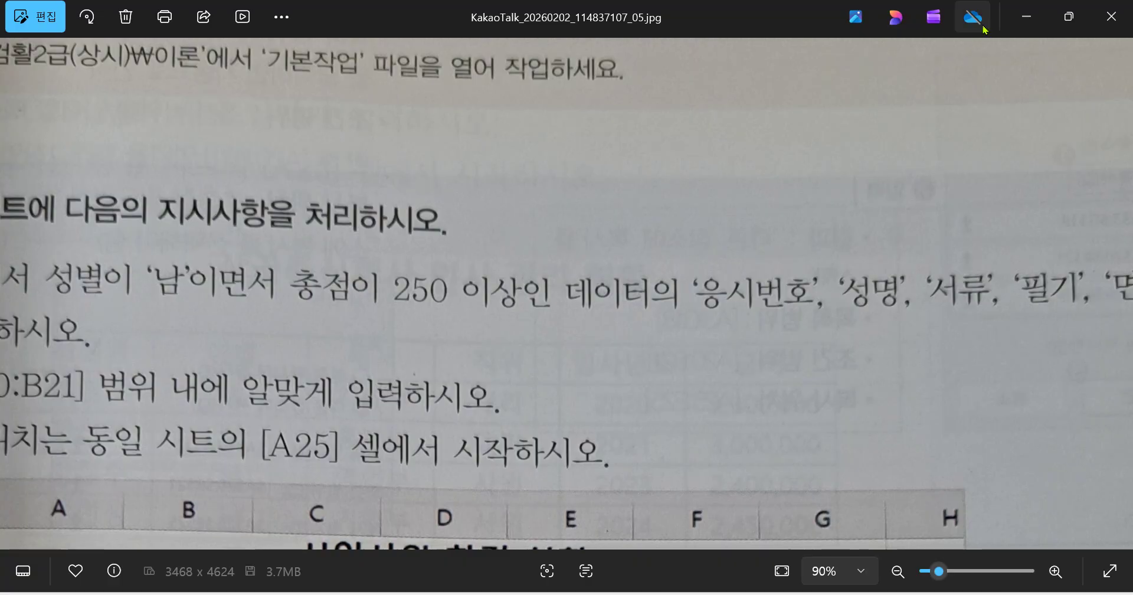
left_click(1027, 17)
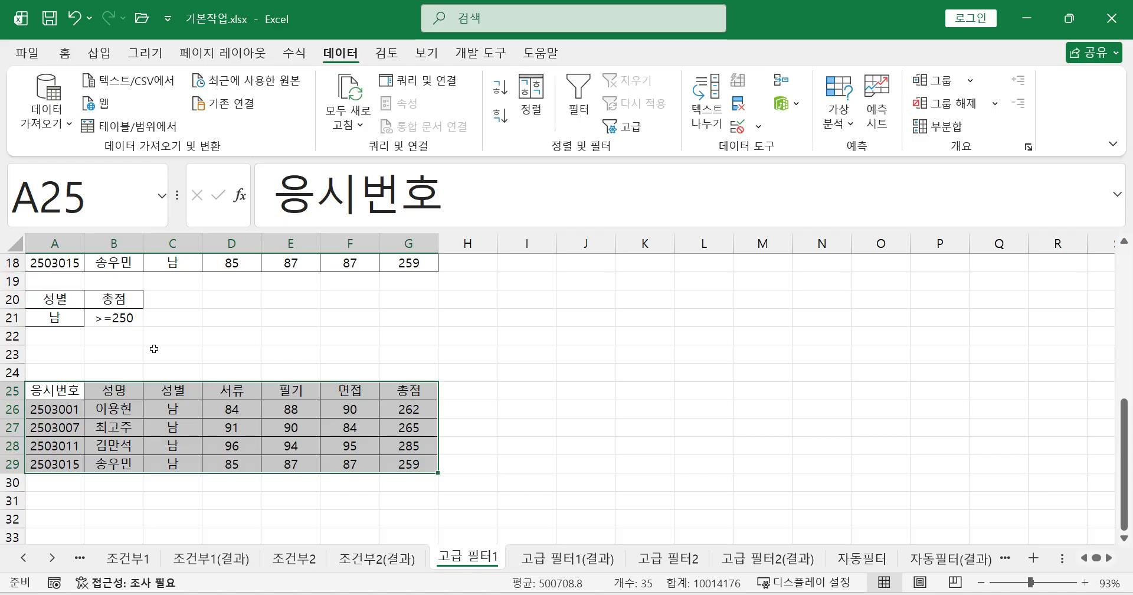
- Delete the extracted result cells A25:G29
left_click_drag(59, 394, 425, 466)
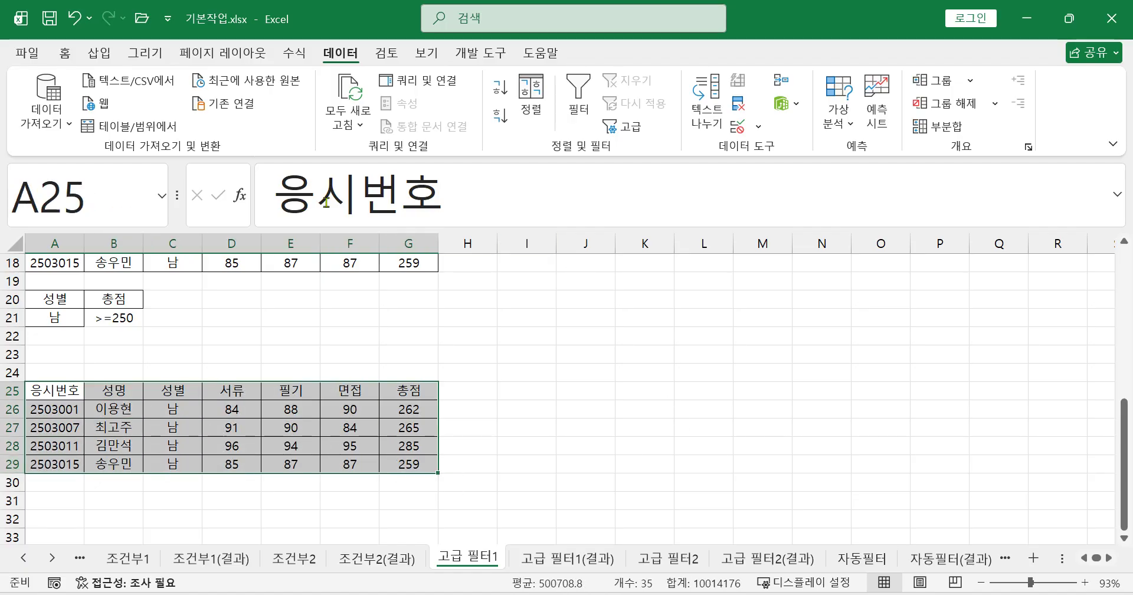
left_click(65, 56)
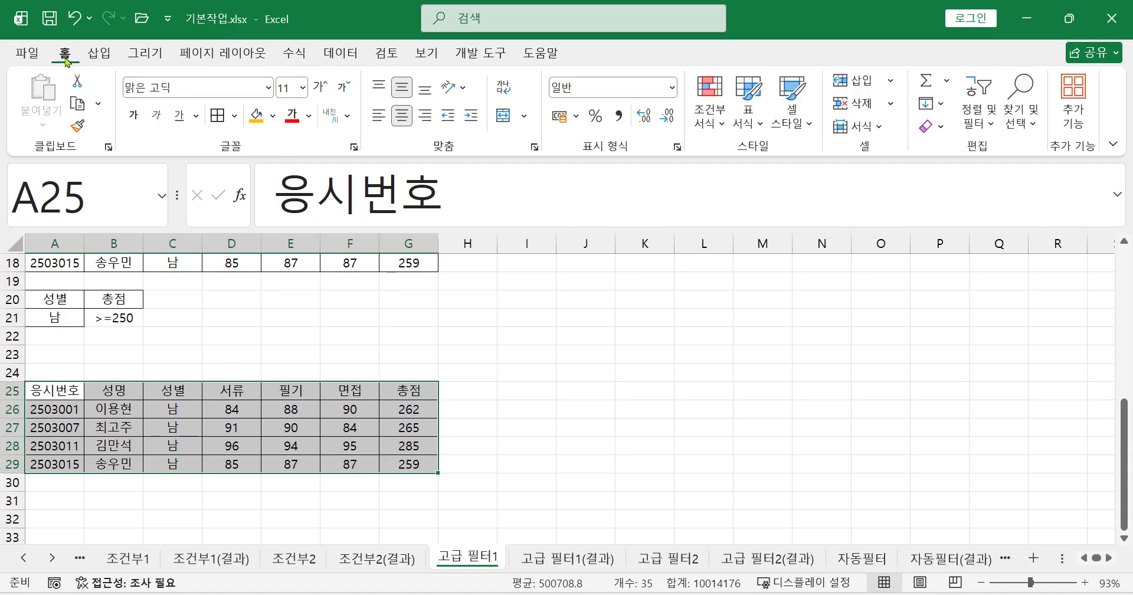
left_click(862, 107)
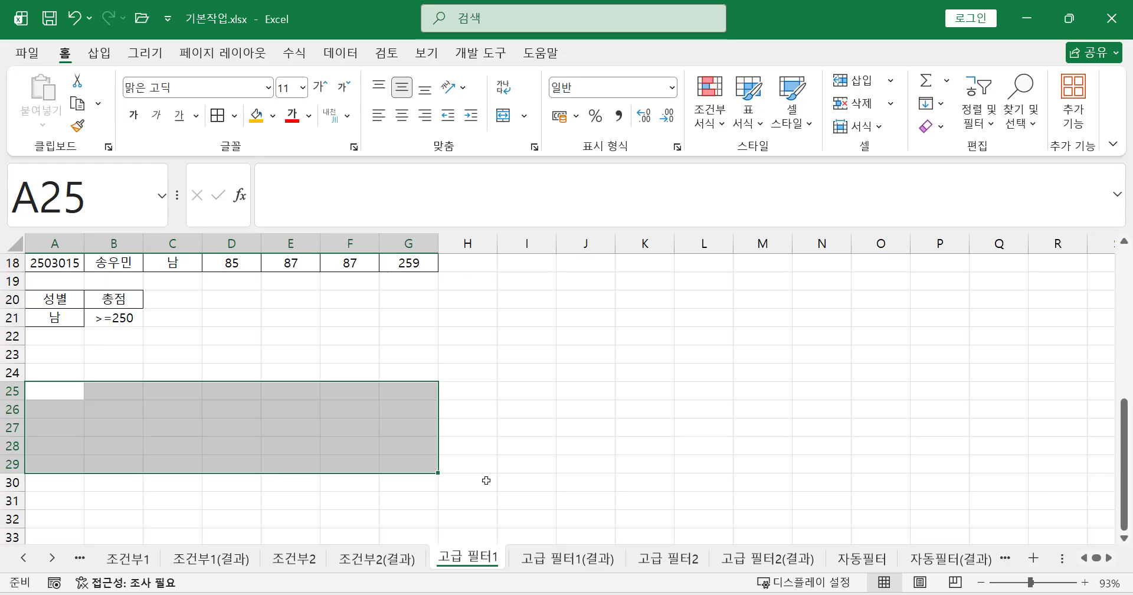
left_click(341, 451)
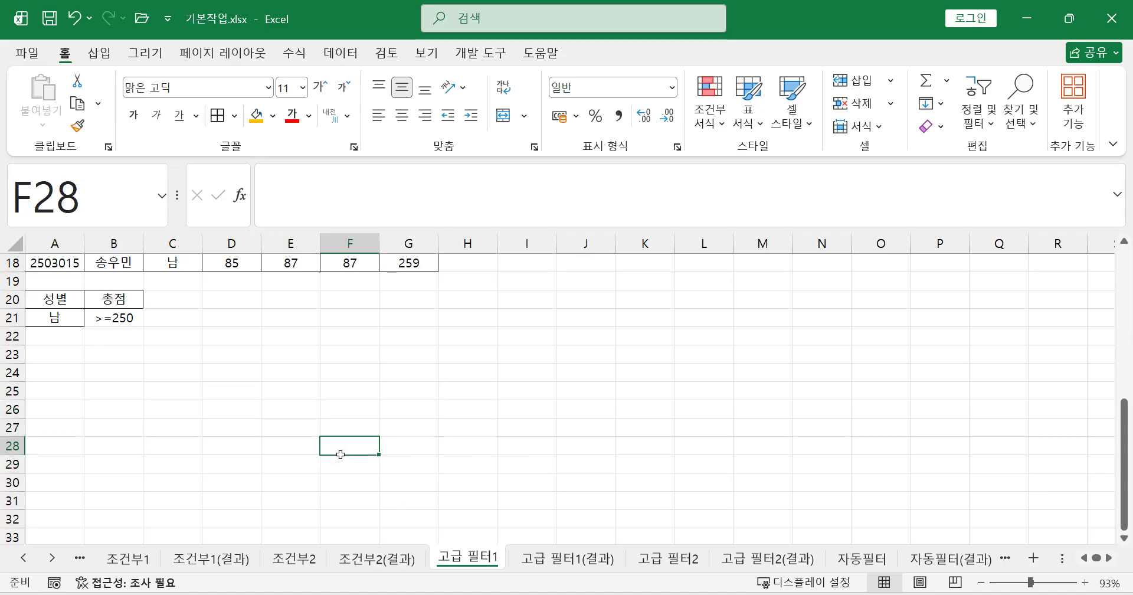
- Copy the 응시번호 and 성명 headers from A3:B3 and paste them at A25
left_click(61, 390)
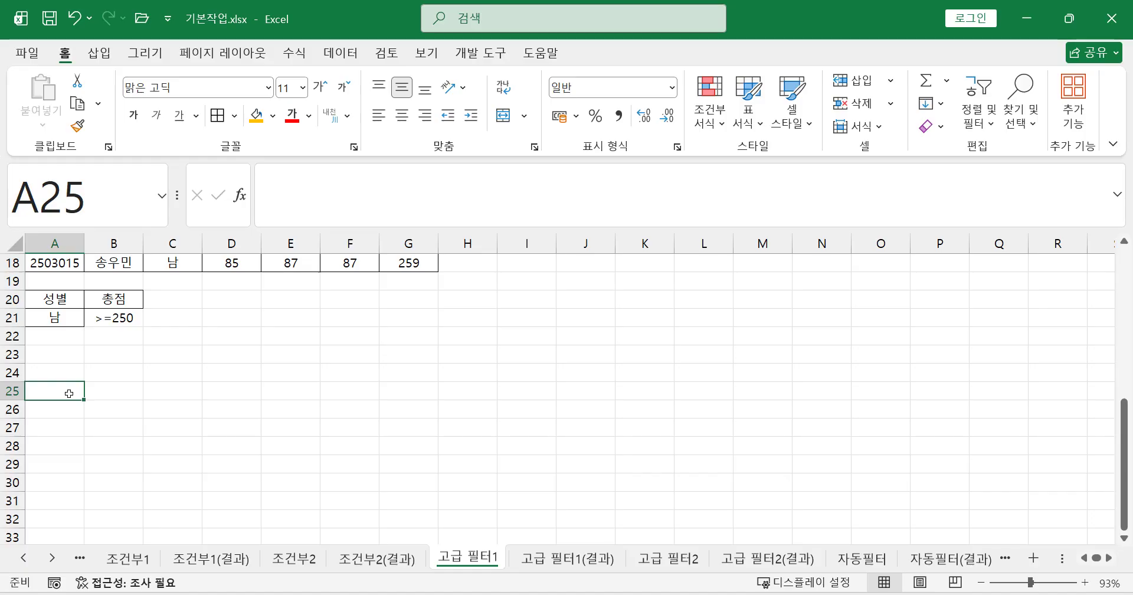
scroll(476, 479, "up", 5, "ctrl")
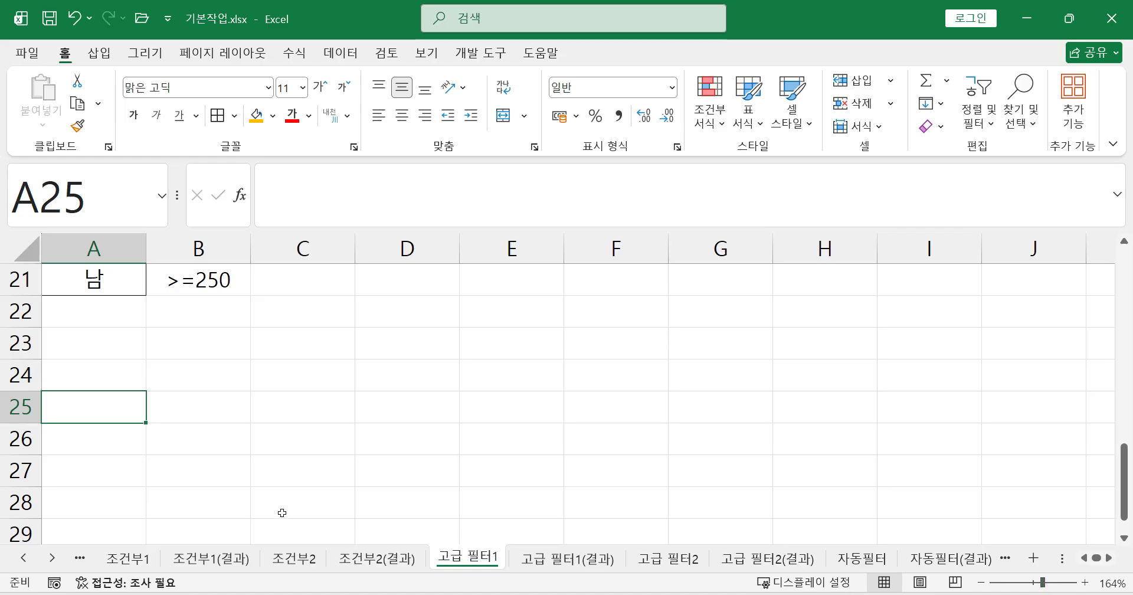
scroll(532, 495, "up", 7)
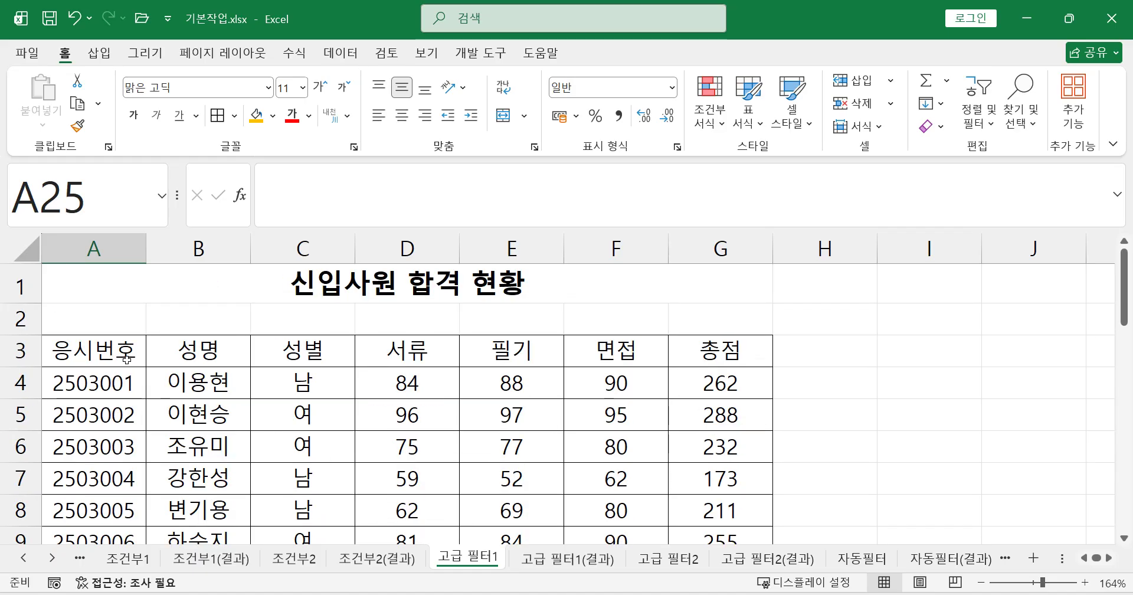
left_click(118, 357)
left_click_drag(116, 356, 189, 357)
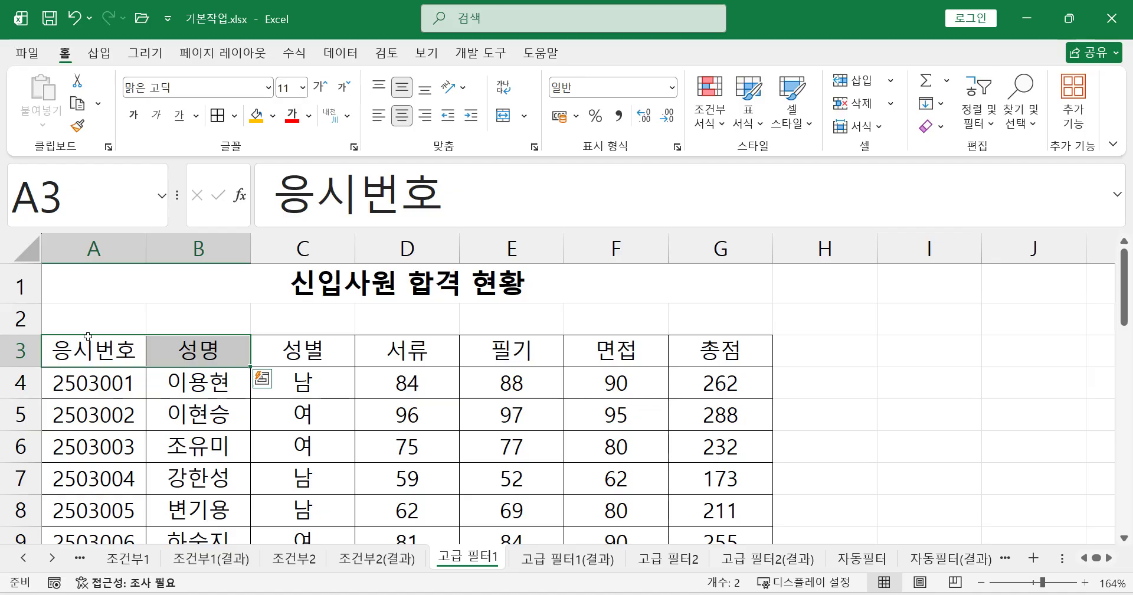
left_click(80, 103)
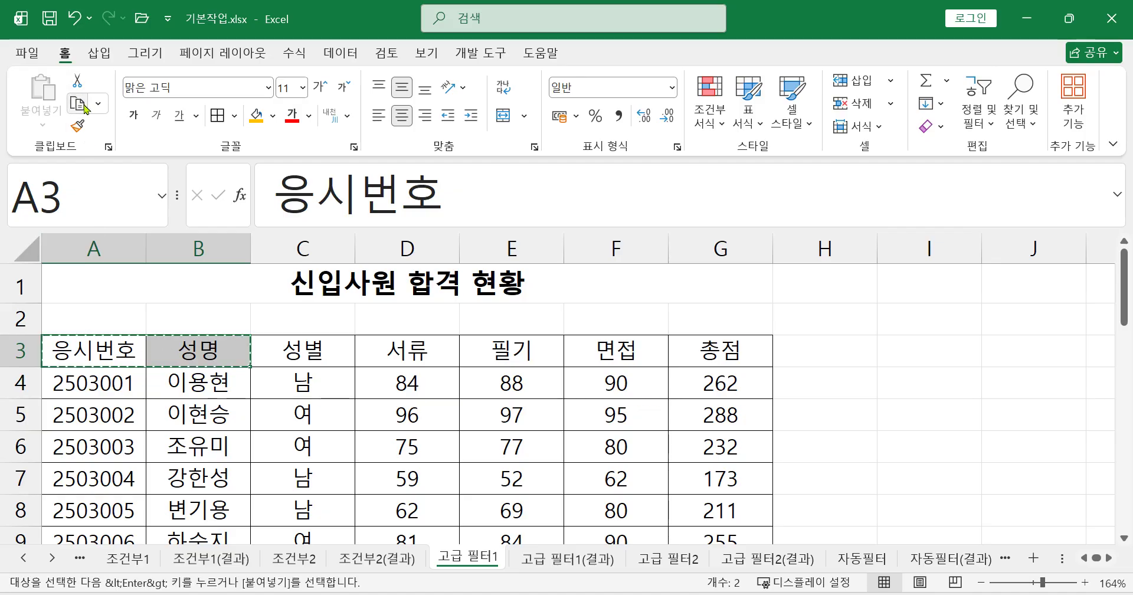
scroll(411, 475, "down", 6)
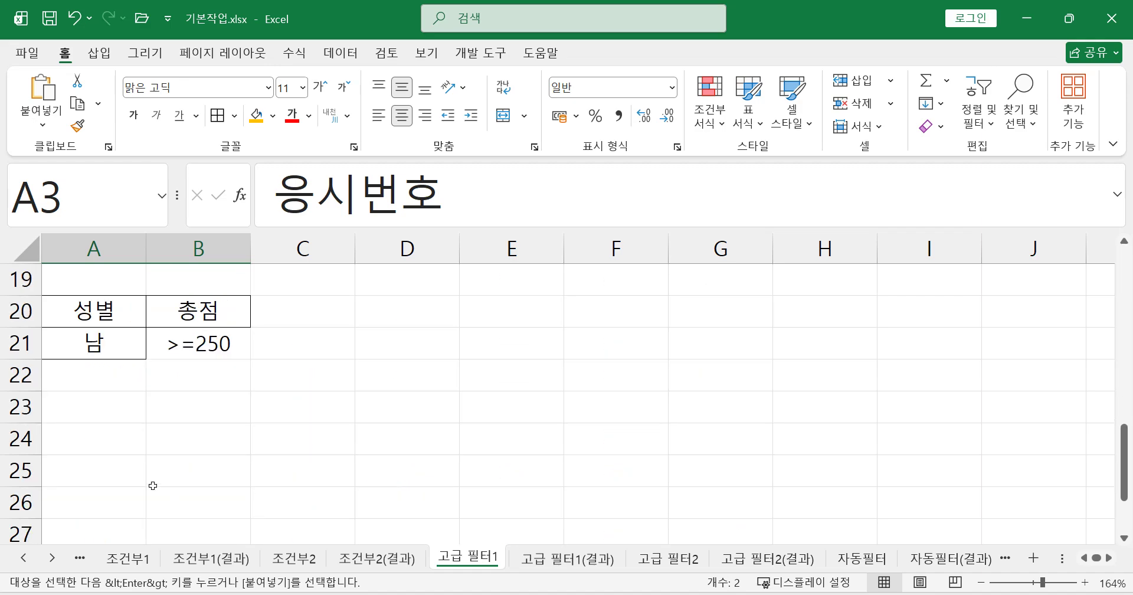
left_click(98, 476)
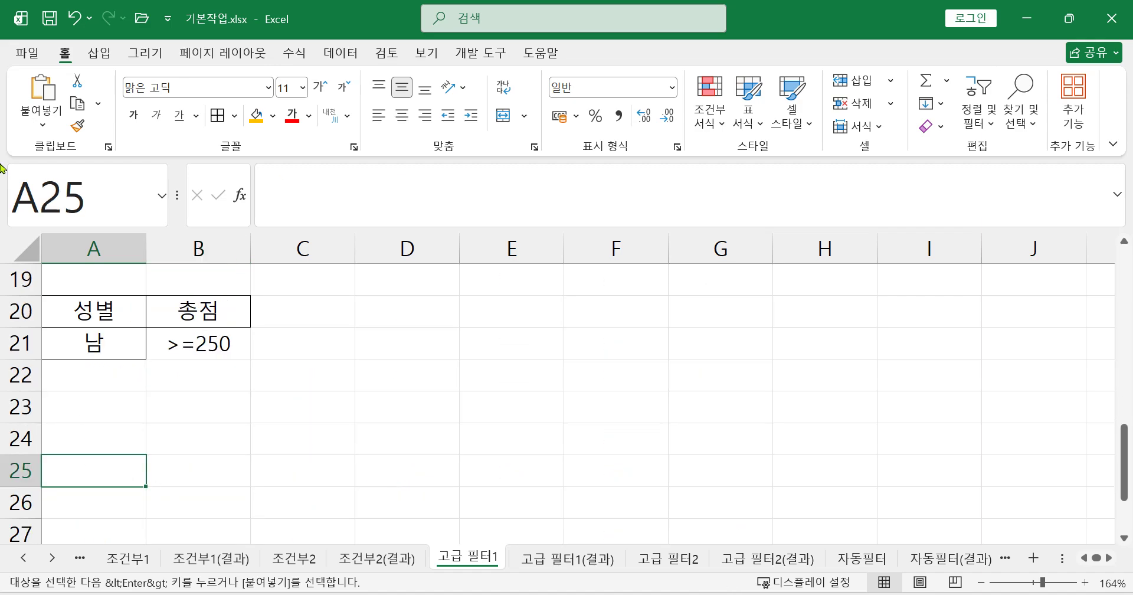
left_click(46, 104)
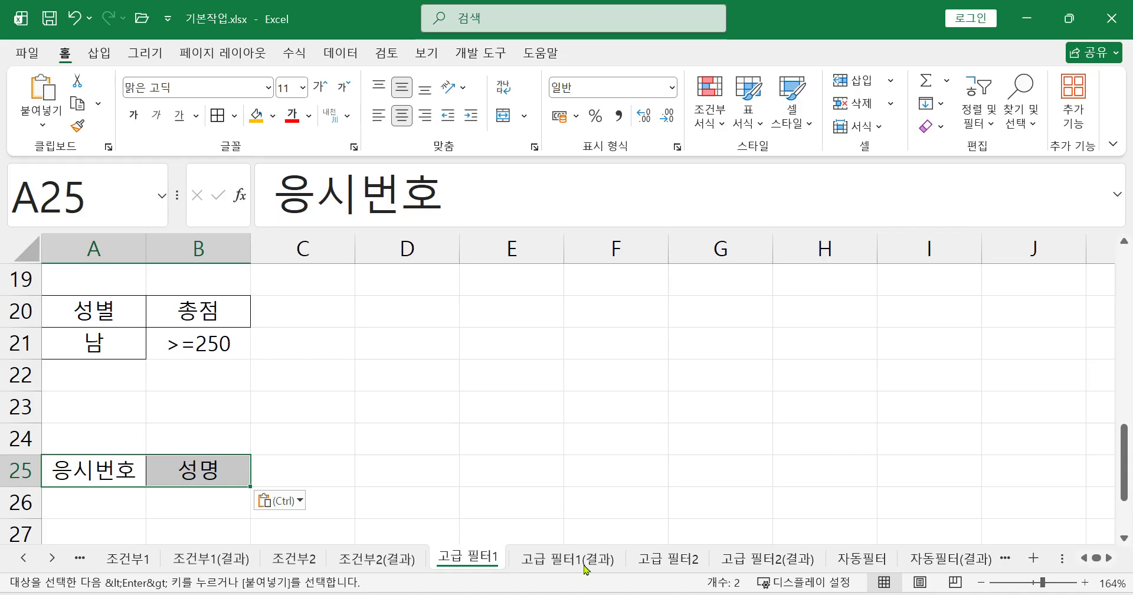
- Copy the 서류, 필기 and 면접 headers from D3:F3 and paste them at C25
scroll(649, 561, "up", 6)
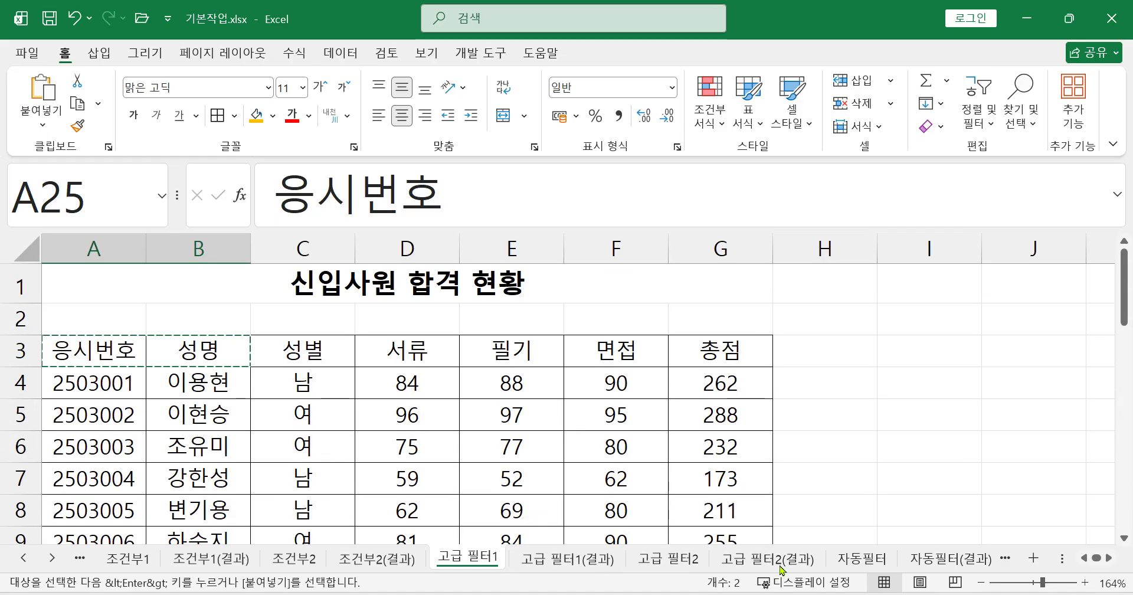
left_click(426, 352)
left_click_drag(426, 352, 582, 353)
left_click(81, 111)
scroll(387, 355, "down", 6)
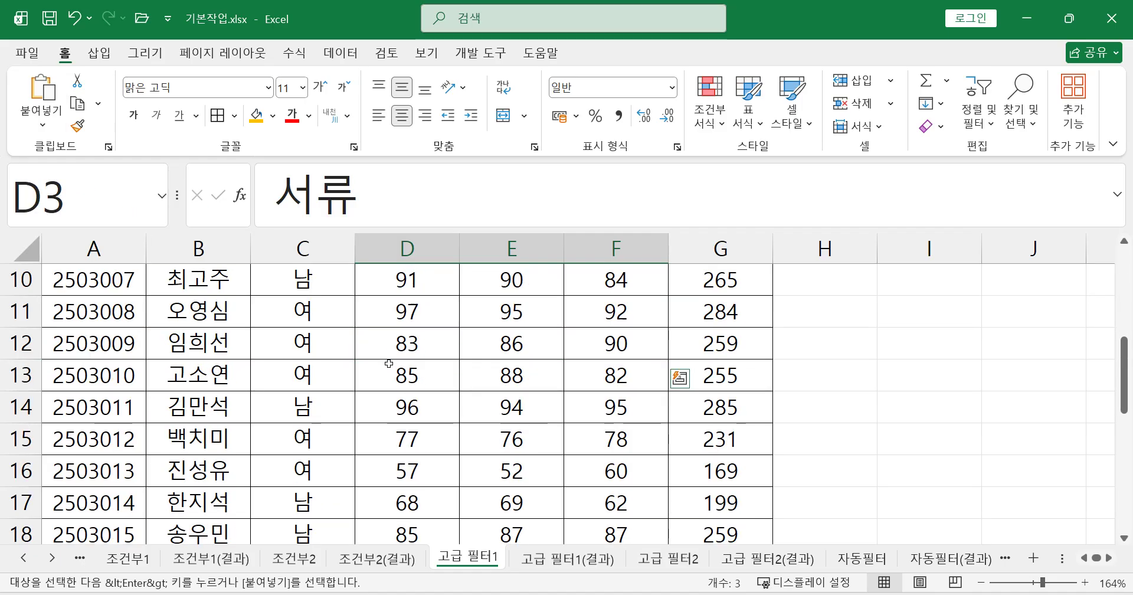
left_click(303, 472)
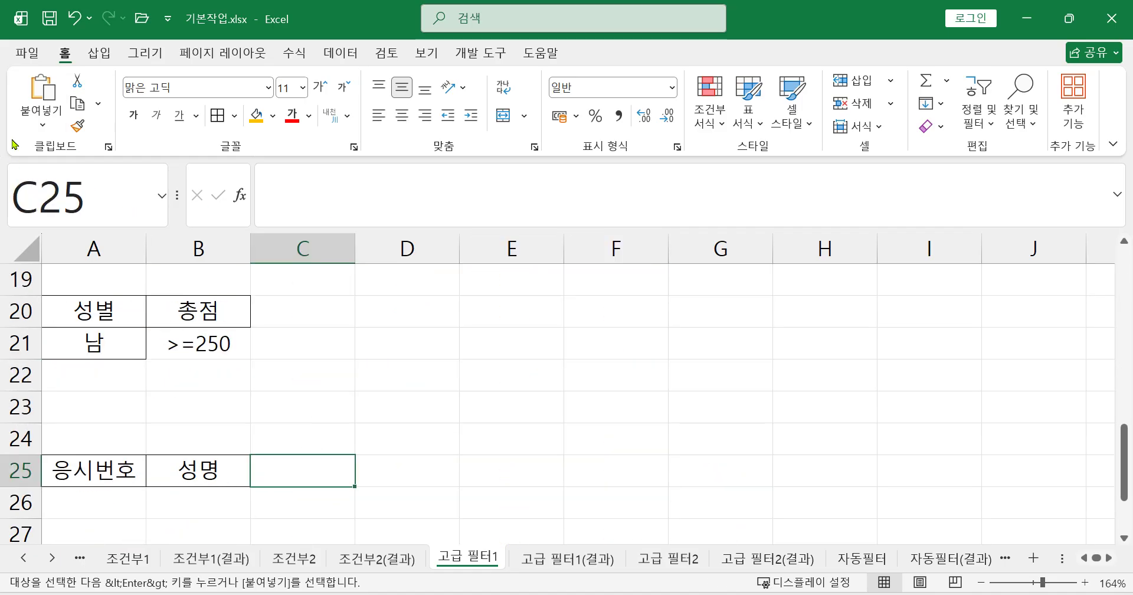
left_click(41, 88)
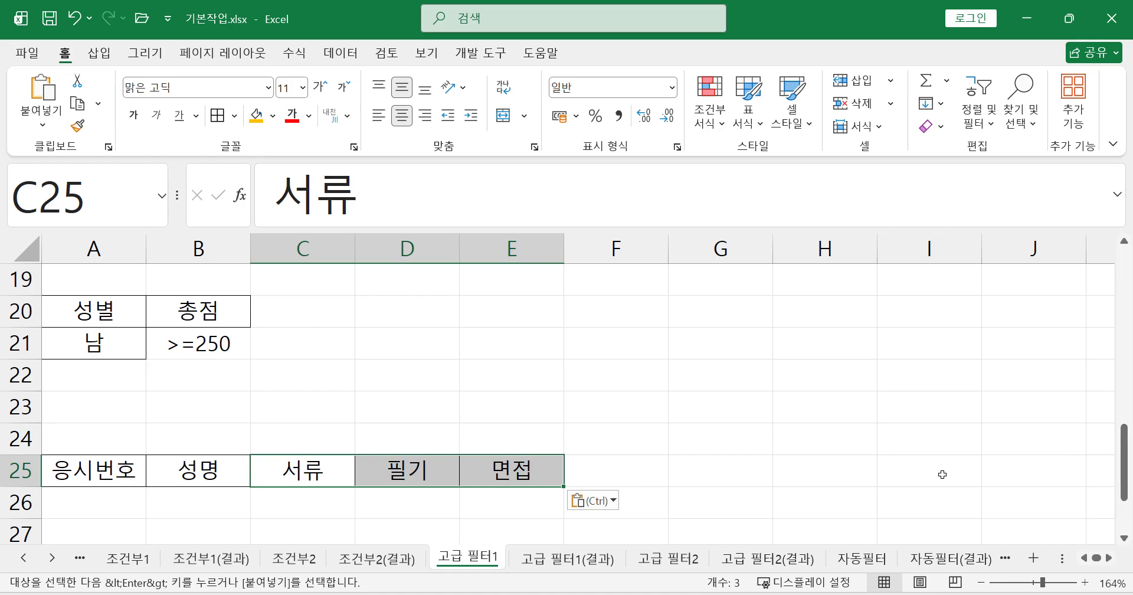
left_click(996, 448)
- Select the table A3:G18 with its headers and reopen the Advanced Filter settings
scroll(995, 449, "up", 6)
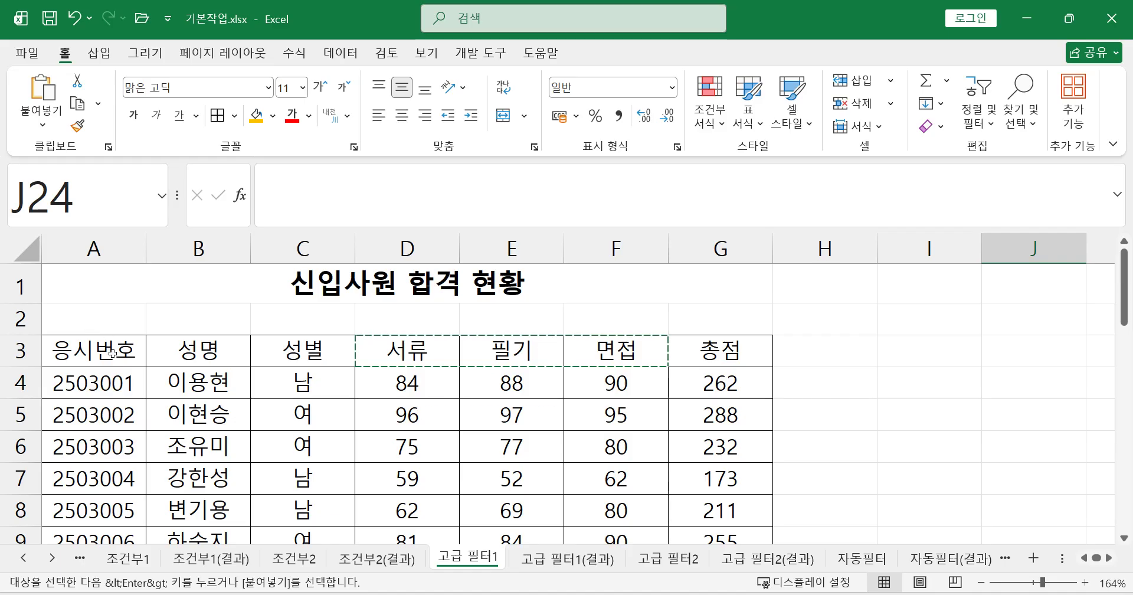
left_click_drag(112, 353, 295, 387)
left_click_drag(104, 352, 696, 478)
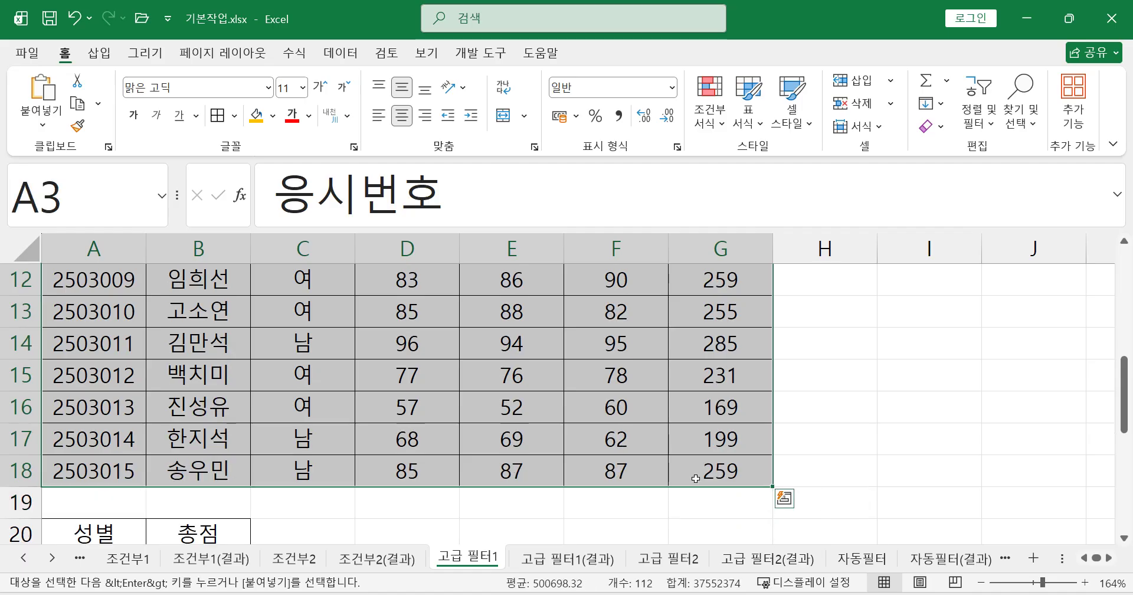
left_click(346, 55)
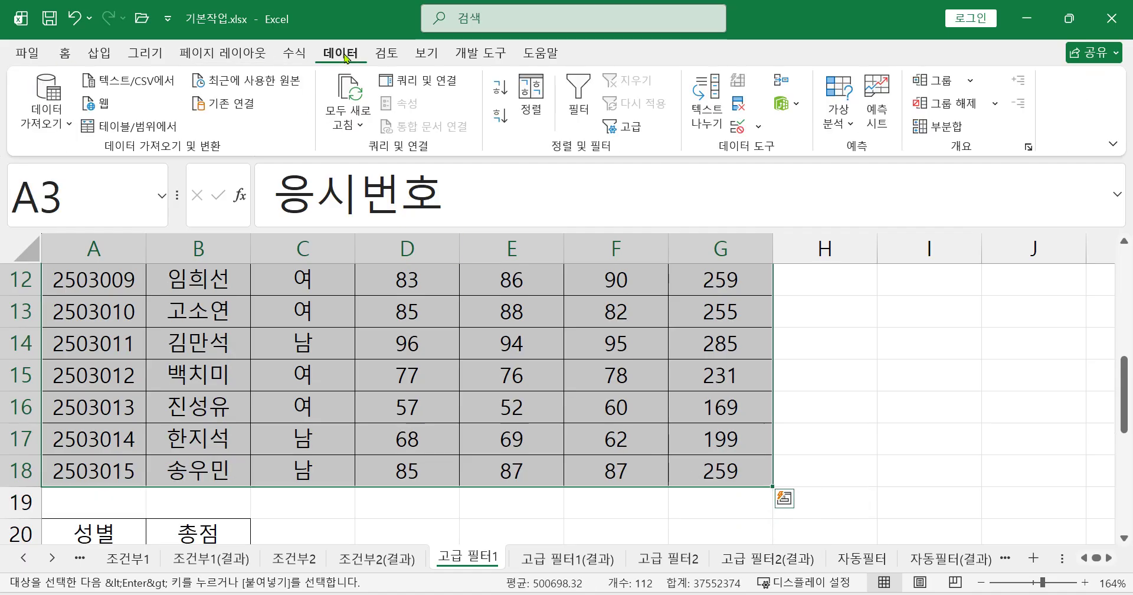
left_click(630, 127)
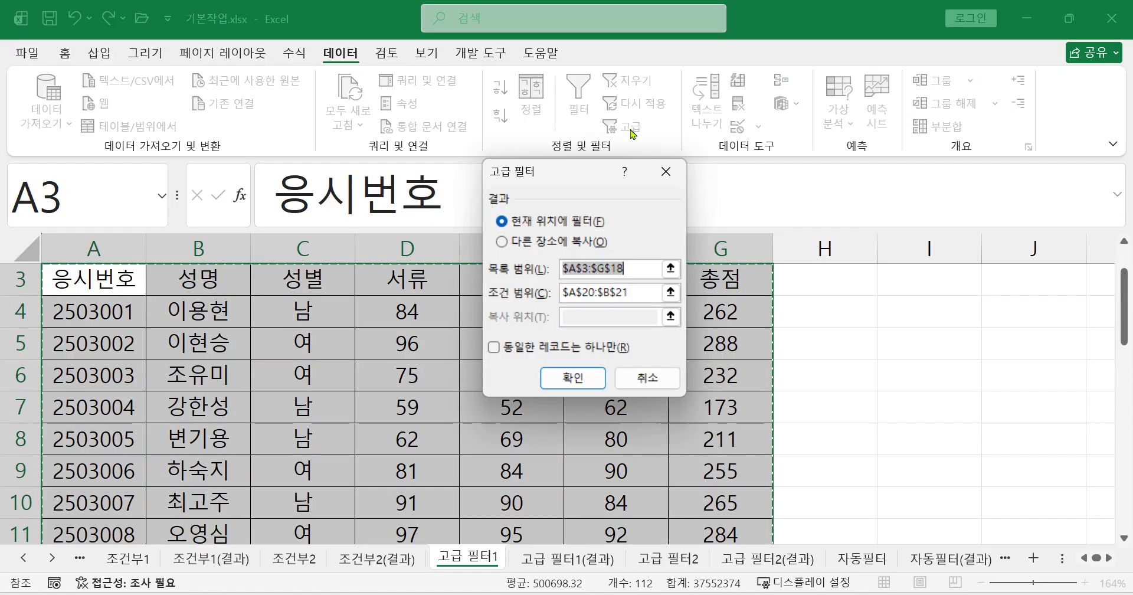
- Set the filter to copy to another location, and verify the list range A3:G18 and criteria range A20:B21
left_click(501, 242)
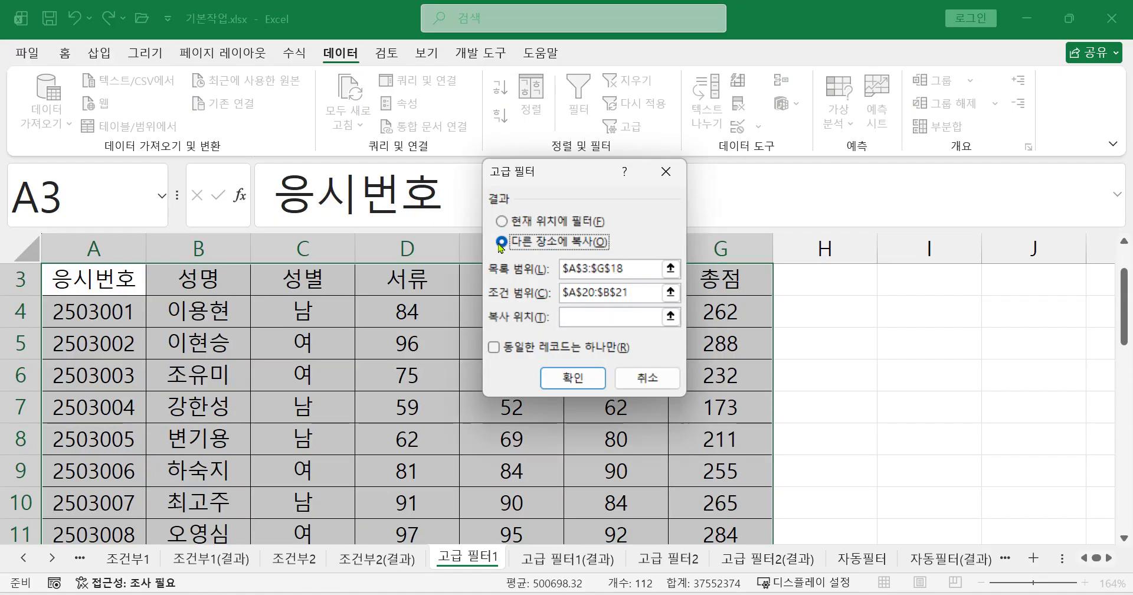
left_click(642, 270)
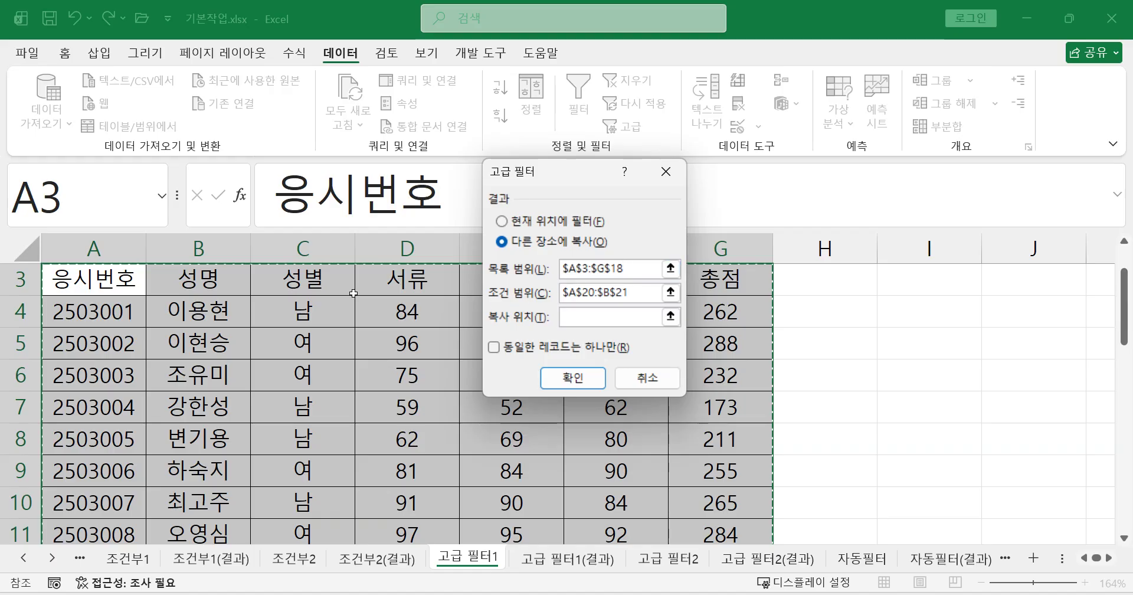
left_click(628, 293)
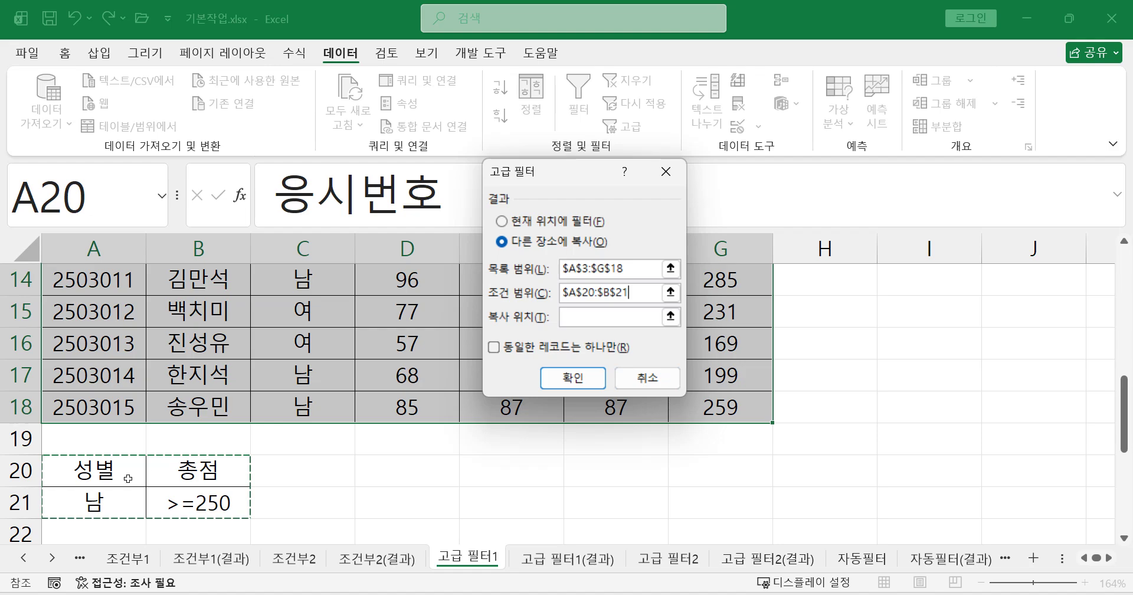
- Set the copy-to location to the prepared headers A25:E25 and run the advanced filter
left_click(596, 313)
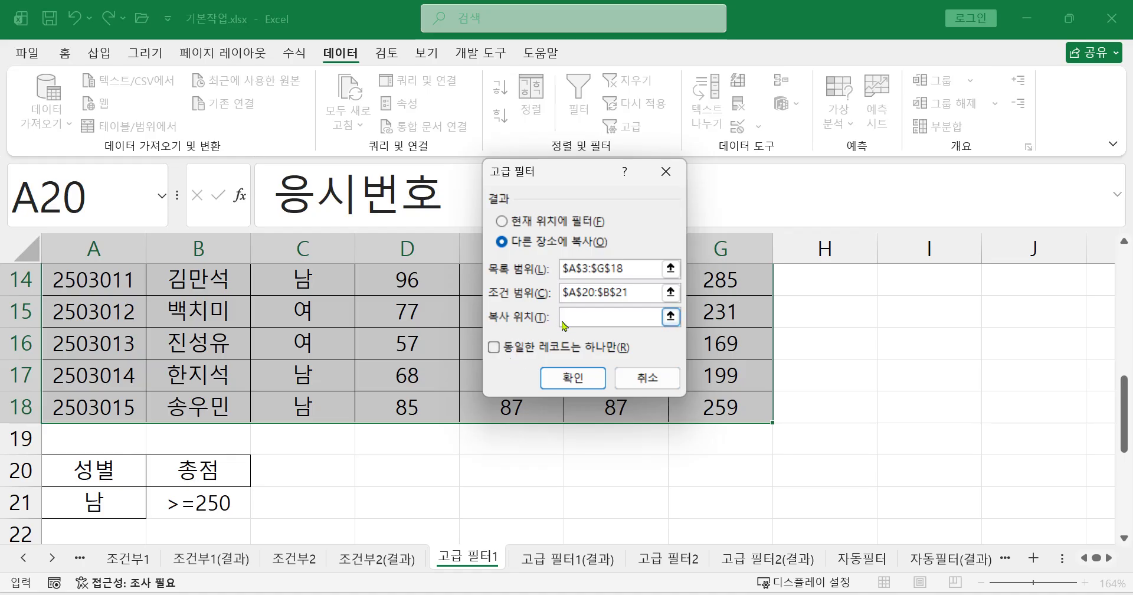
scroll(358, 426, "down", 2)
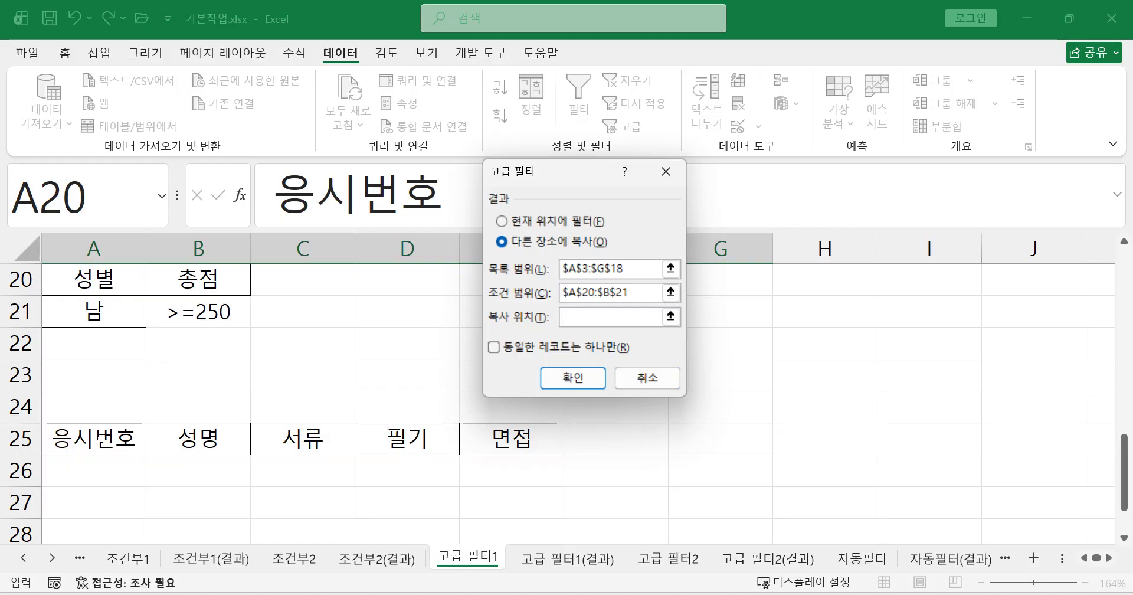
left_click_drag(100, 440, 473, 428)
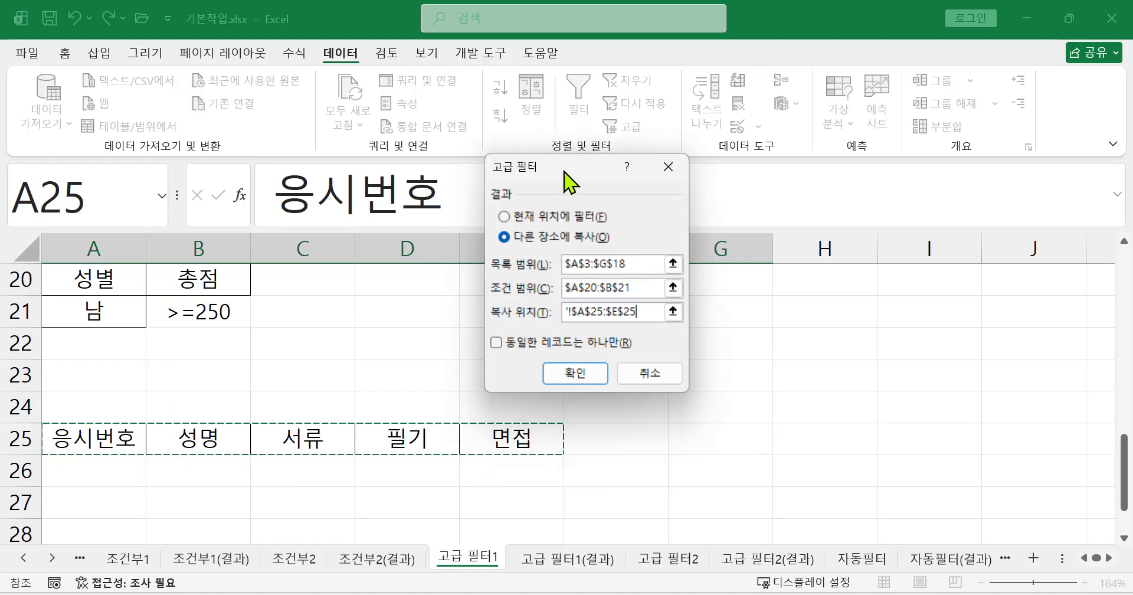
left_click_drag(569, 180, 630, 93)
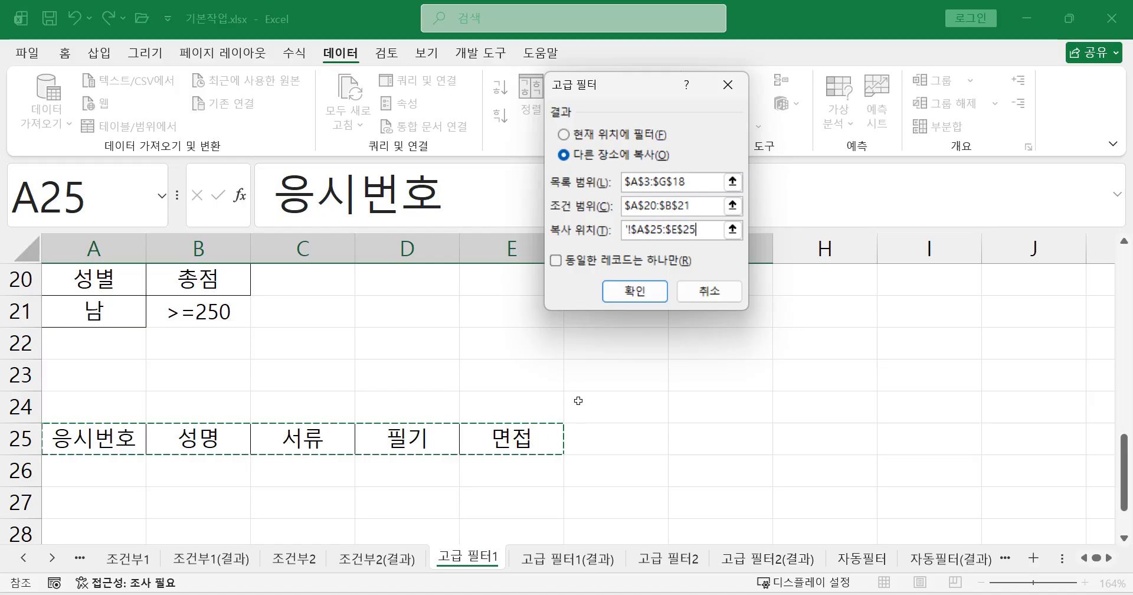
left_click(638, 294)
scroll(731, 435, "down", 8)
scroll(730, 435, "up", 2)
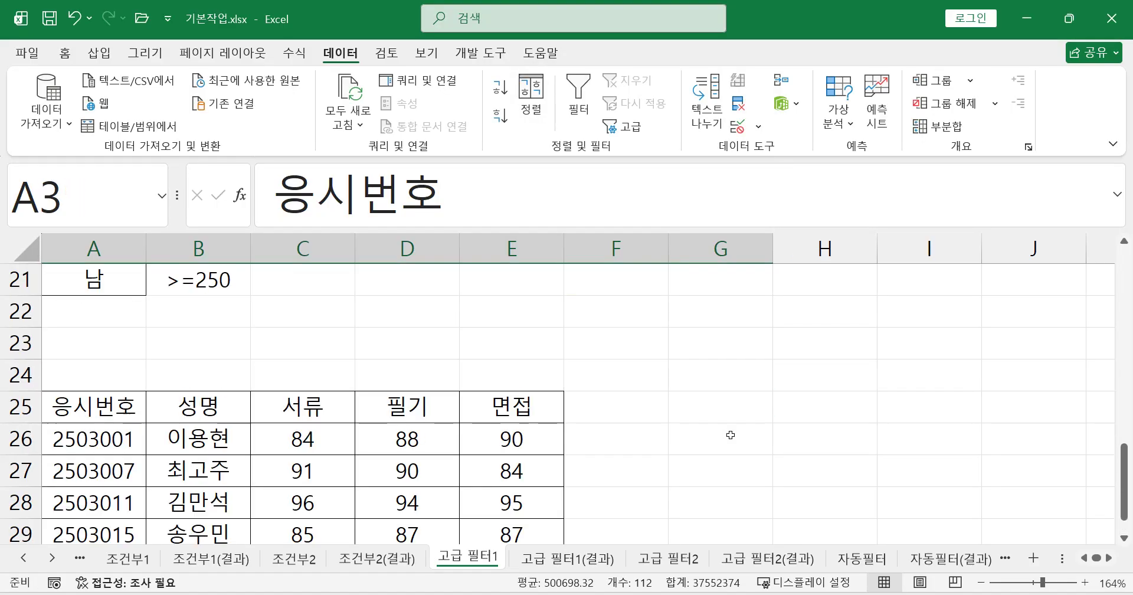
scroll(729, 437, "down", 1)
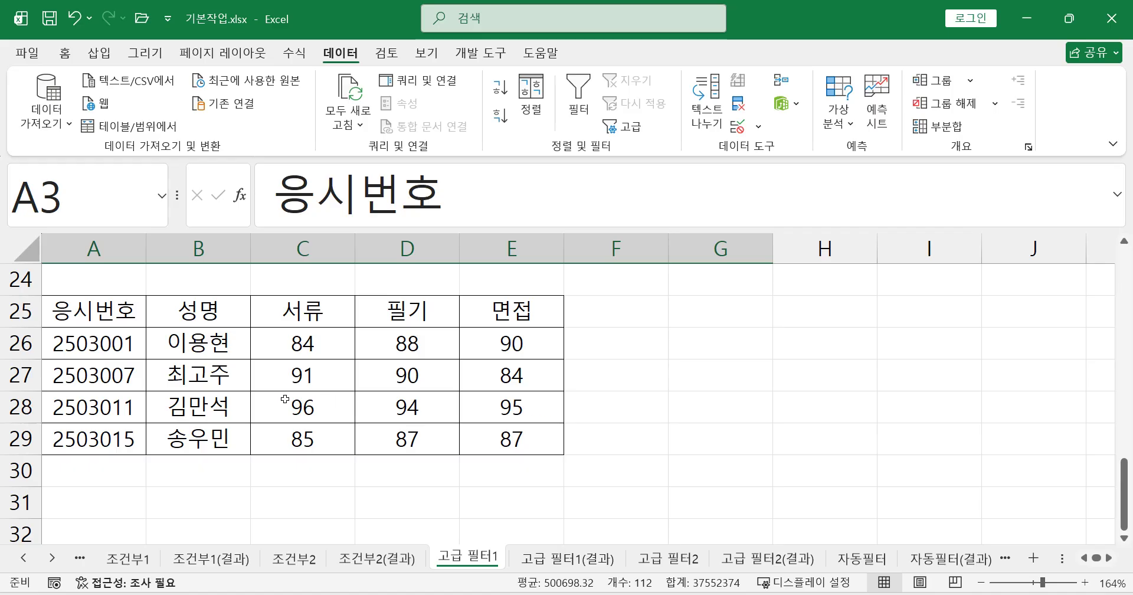
- Review the extracted table against its 응시번호, 성명, 서류, 필기 and 면접 headers in A25:E25
left_click(112, 314)
left_click(201, 324)
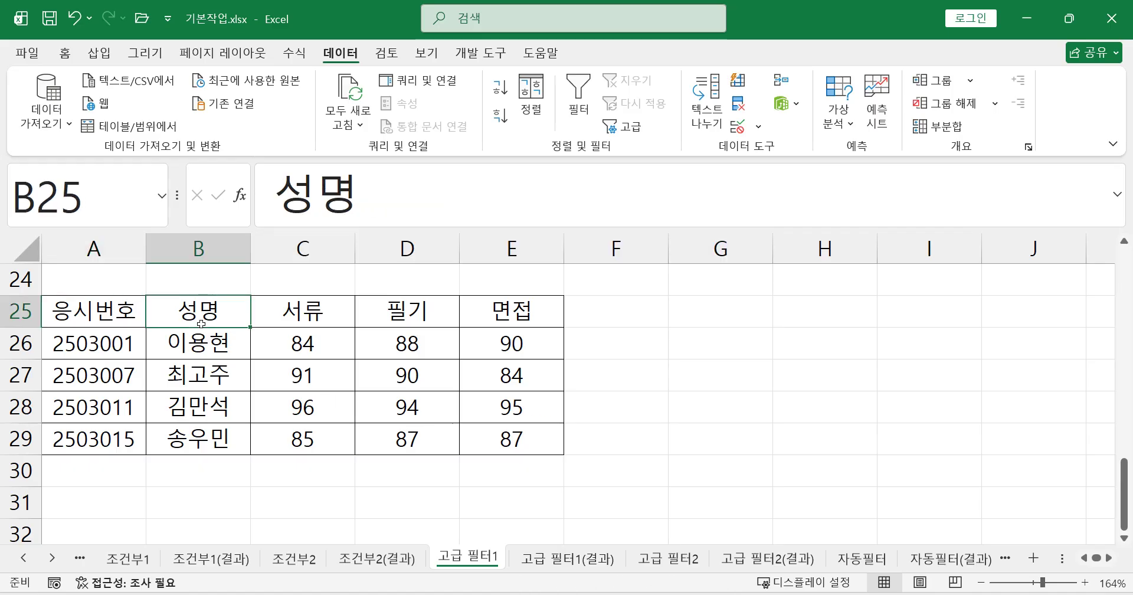
left_click(116, 319)
left_click(179, 319)
left_click(271, 315)
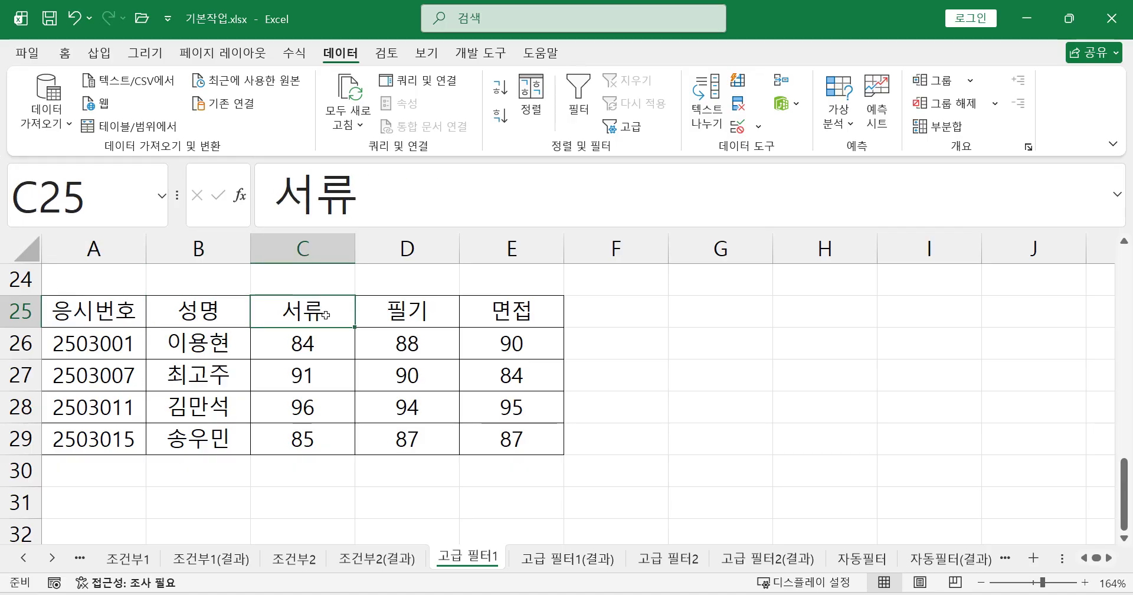
left_click(415, 313)
left_click(519, 309)
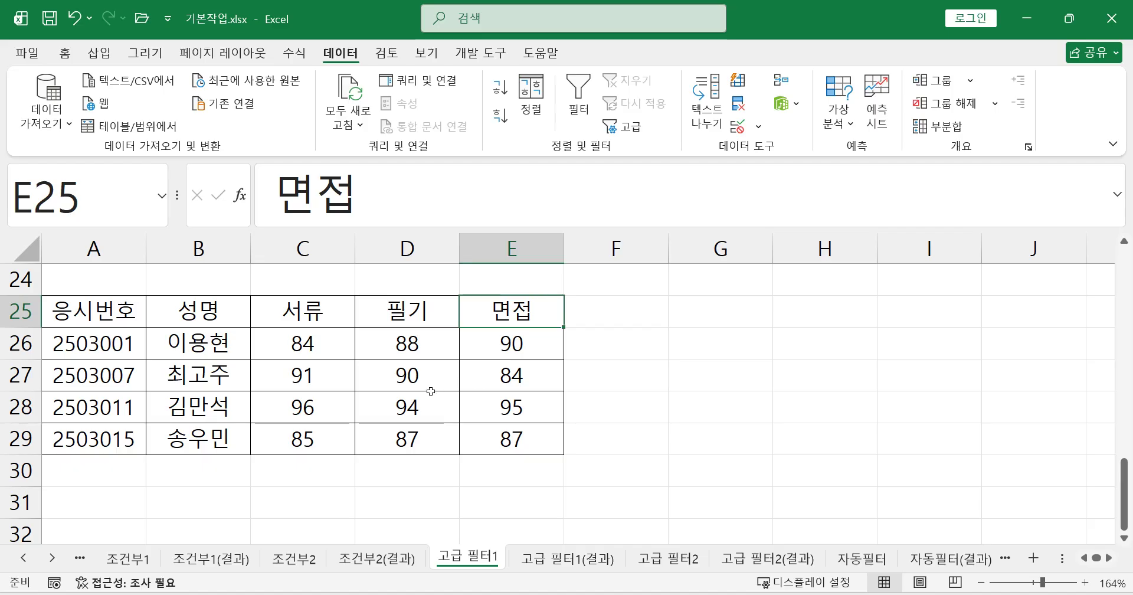
scroll(442, 397, "up", 2)
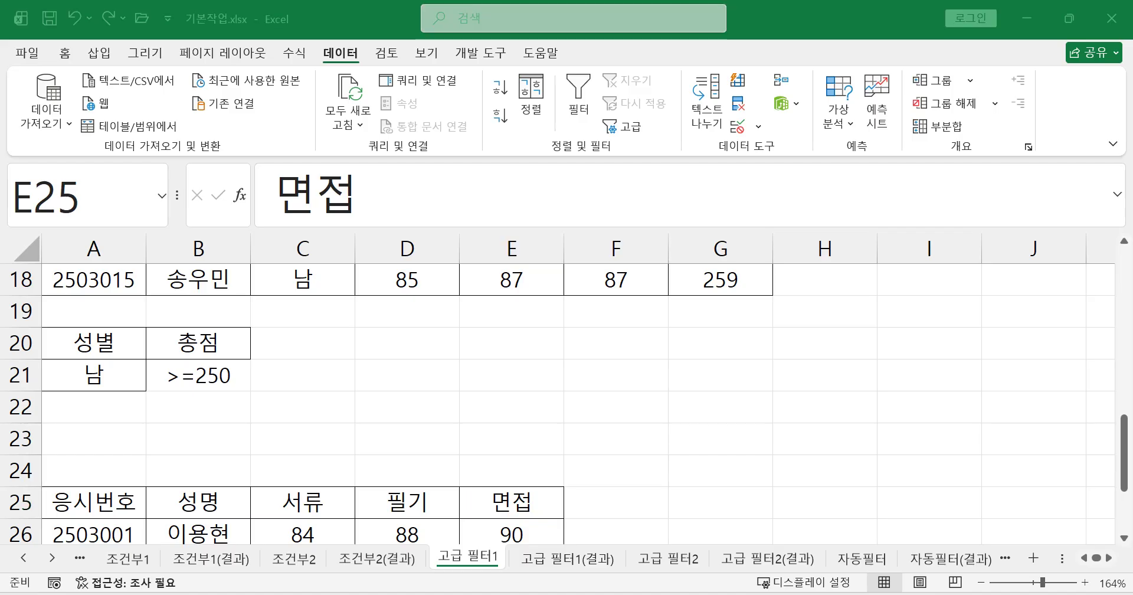
- Switch to the photo viewer and read the '고급 필터2' instructions for the filter conditions, criteria range and copy location
key("alt+Tab")
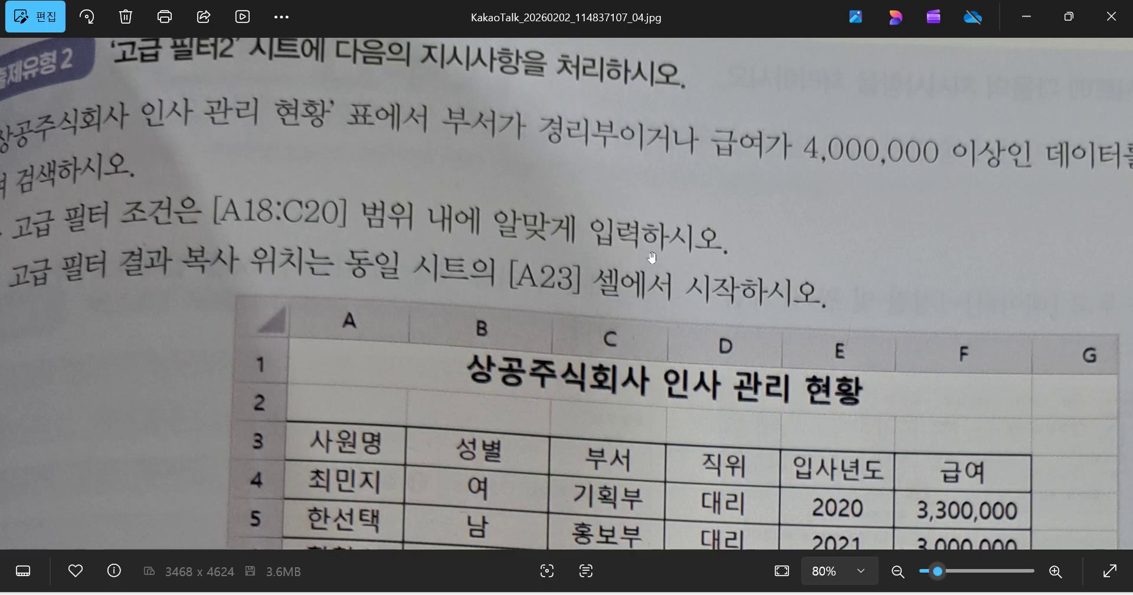
left_click_drag(779, 186, 520, 210)
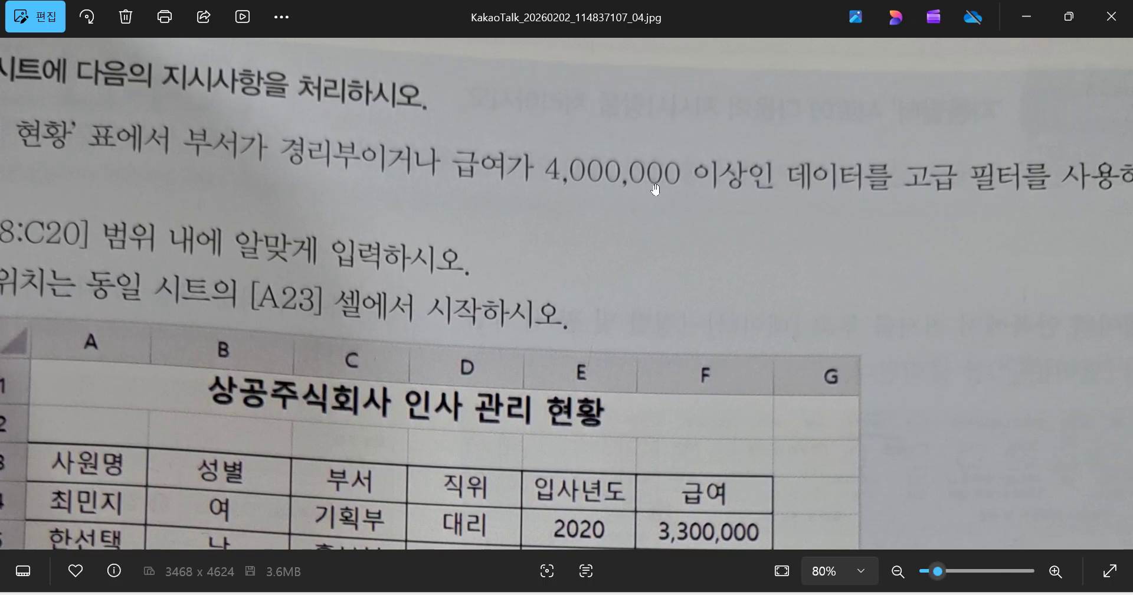
left_click_drag(561, 236, 891, 218)
left_click_drag(763, 265, 617, 256)
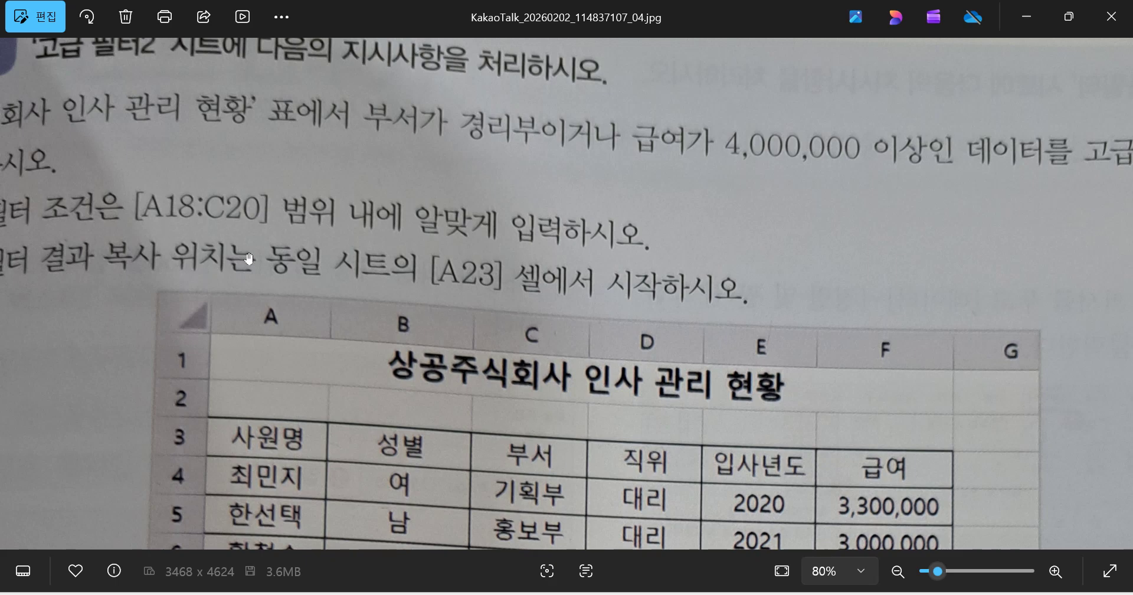
left_click(1028, 18)
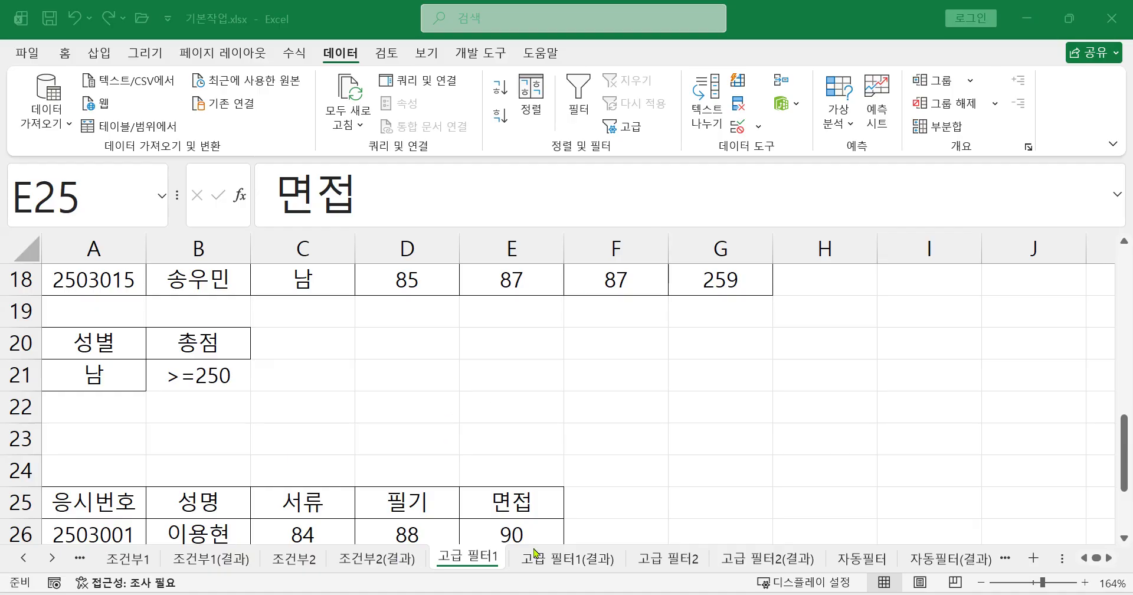
- Open the '고급 필터2' sheet and copy the 부서 header from C3 to A18
left_click(687, 559)
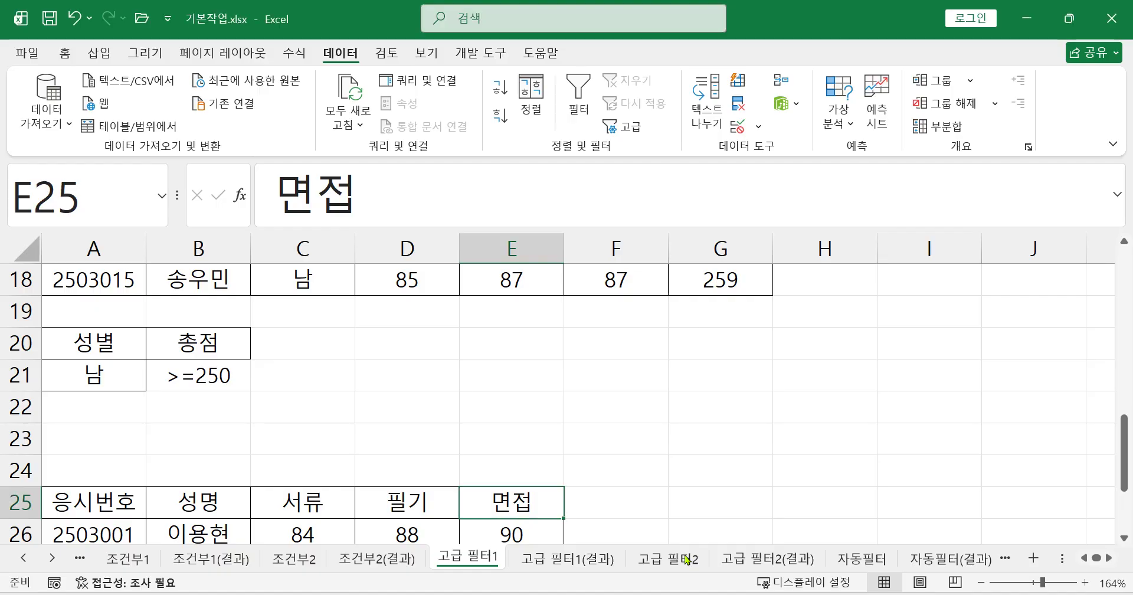
scroll(489, 403, "down", 1)
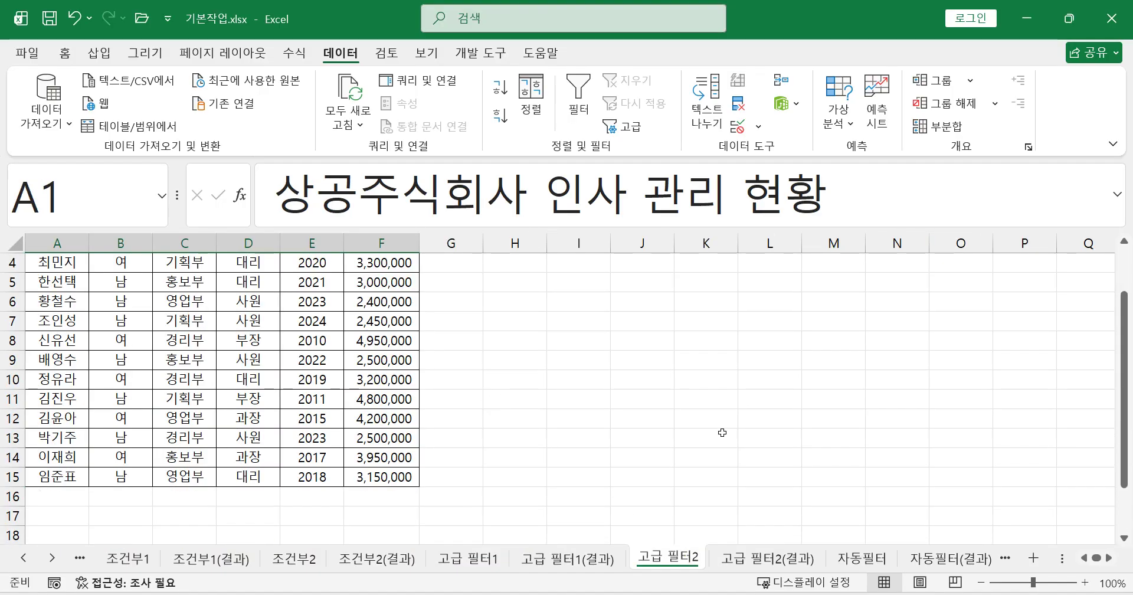
scroll(723, 435, "up", 4)
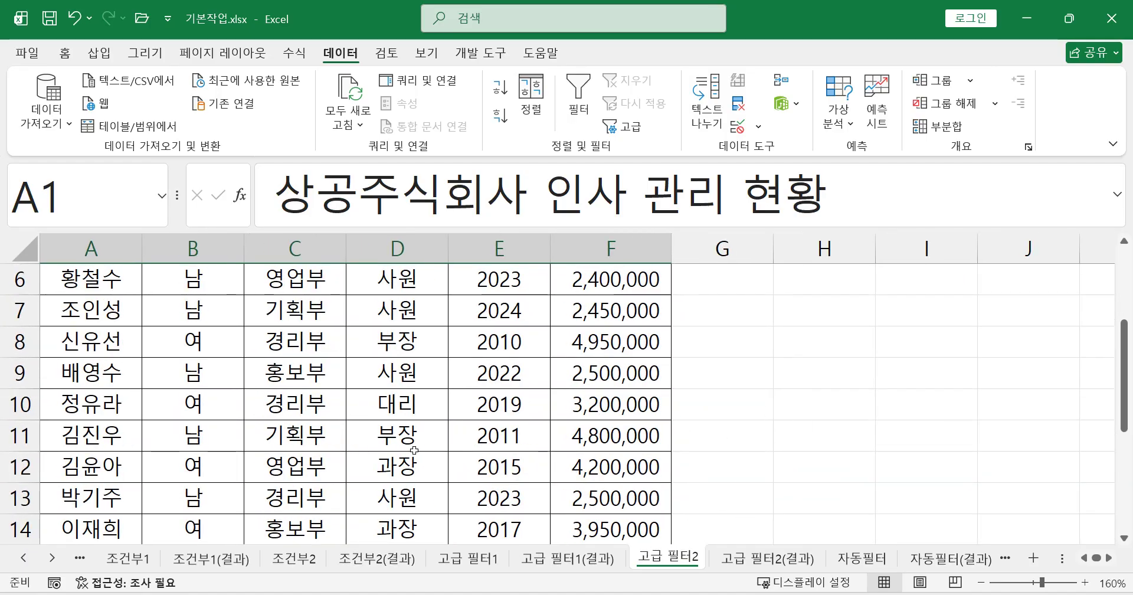
scroll(413, 451, "up", 1)
scroll(319, 318, "up", 1)
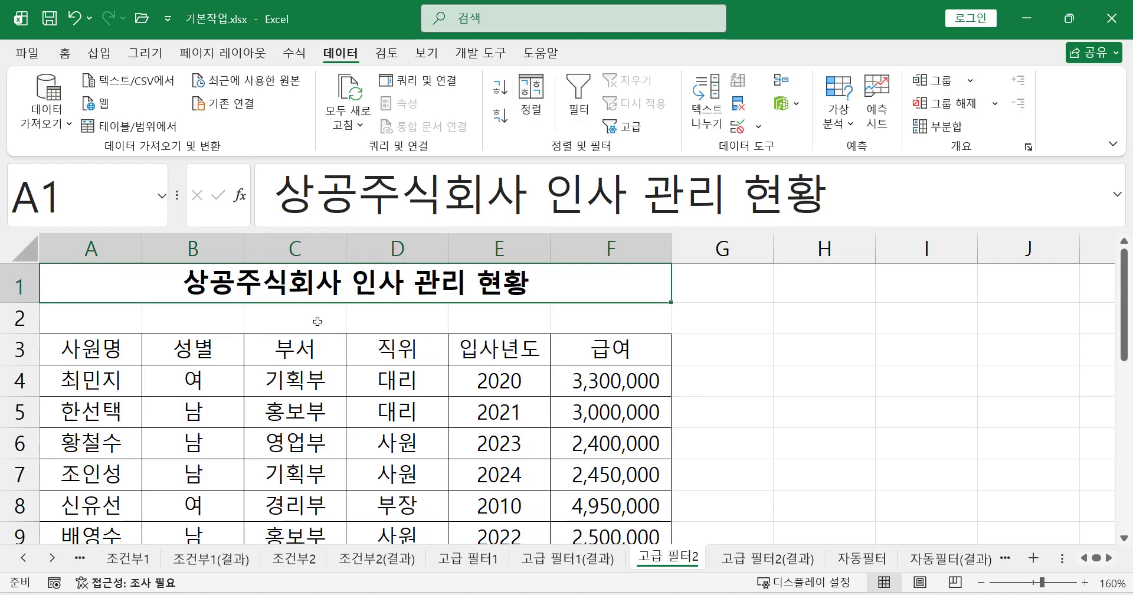
left_click(306, 349)
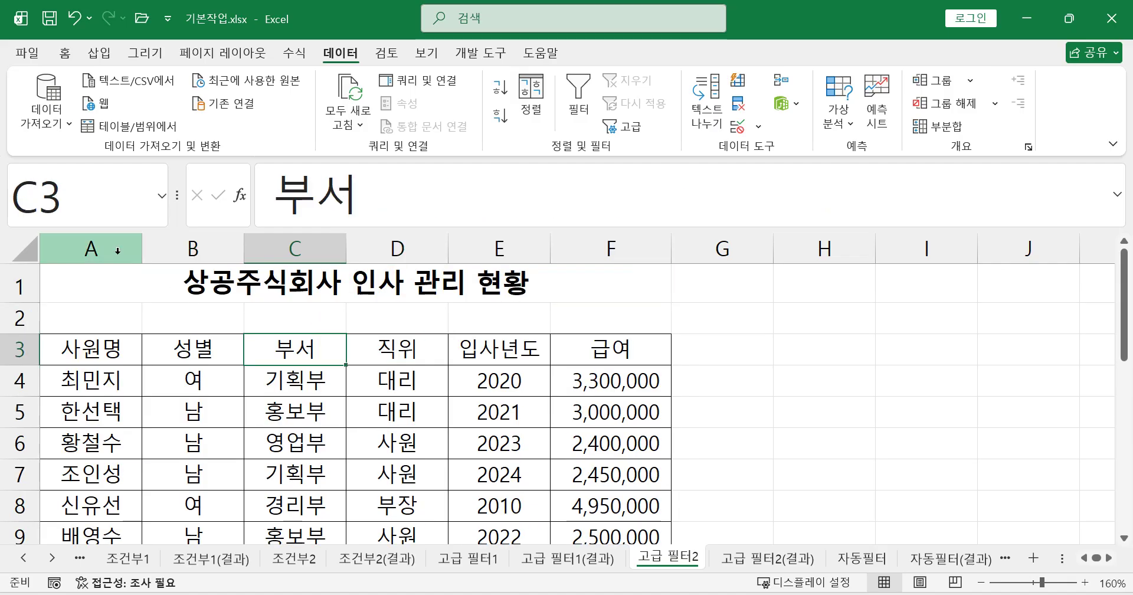
left_click(65, 53)
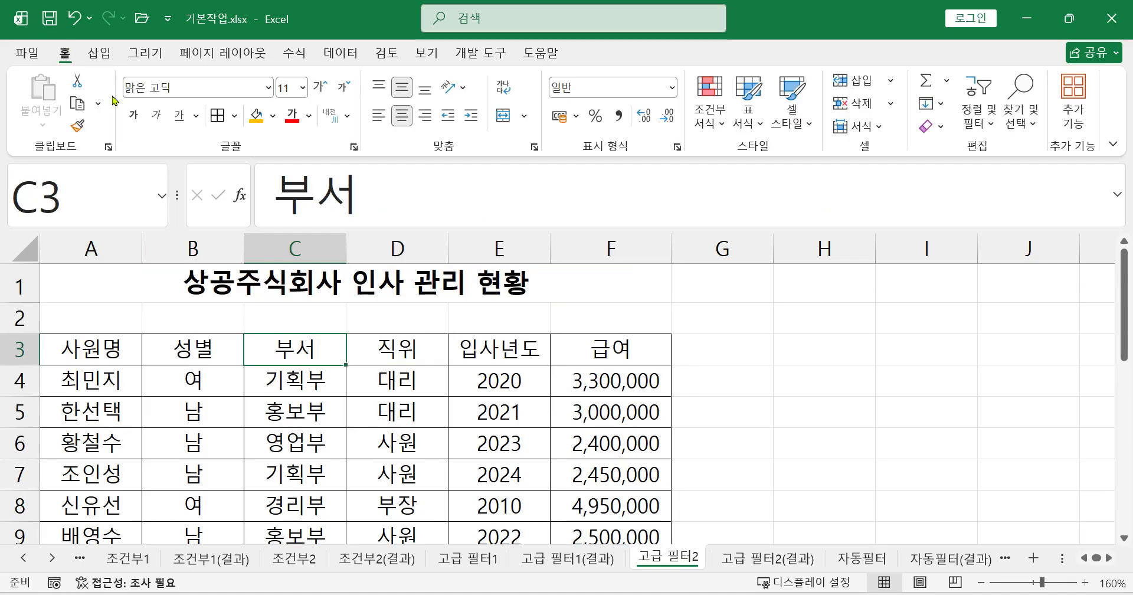
left_click(77, 103)
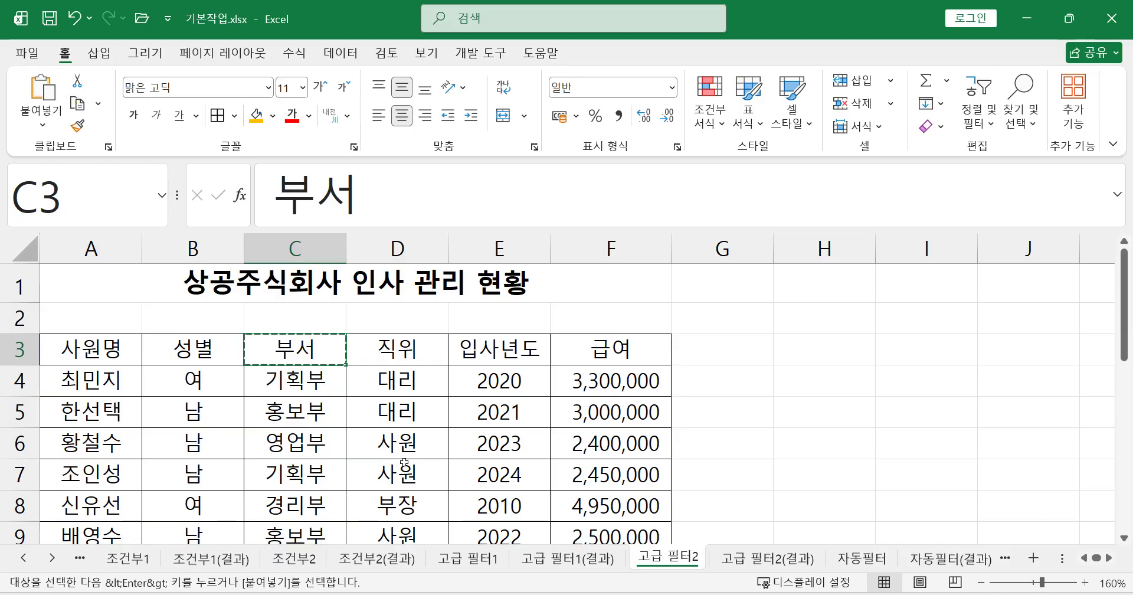
scroll(359, 447, "down", 4)
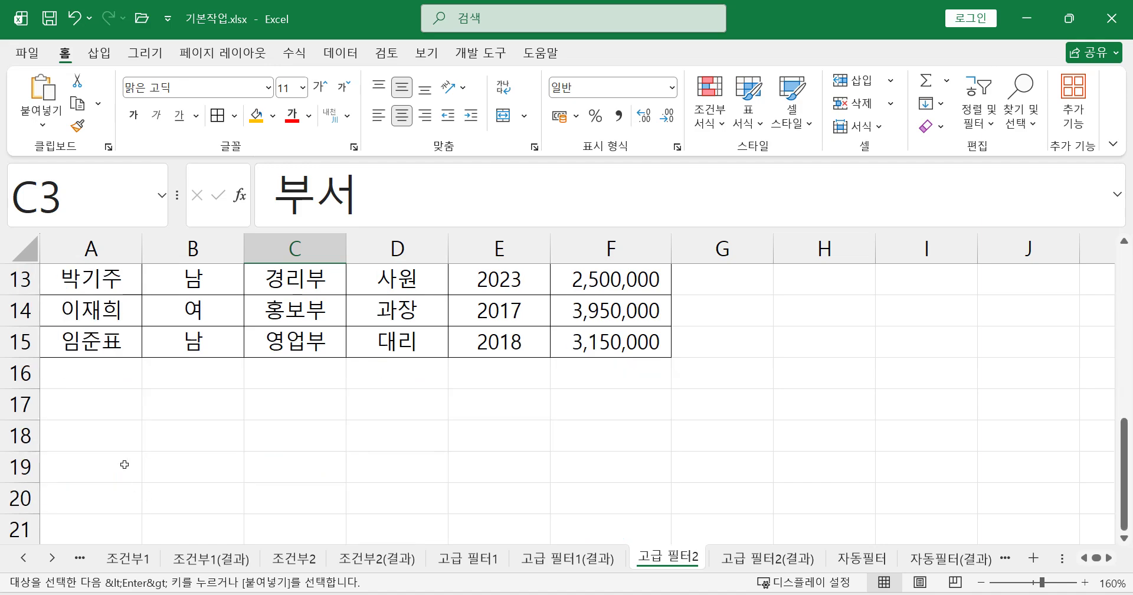
left_click(91, 440)
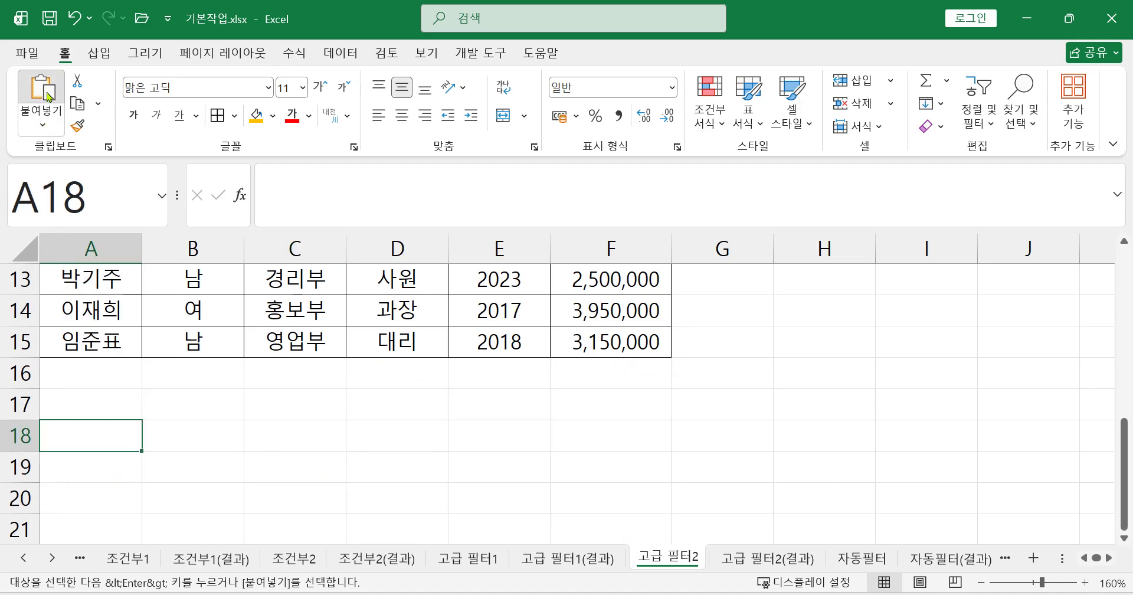
left_click(47, 95)
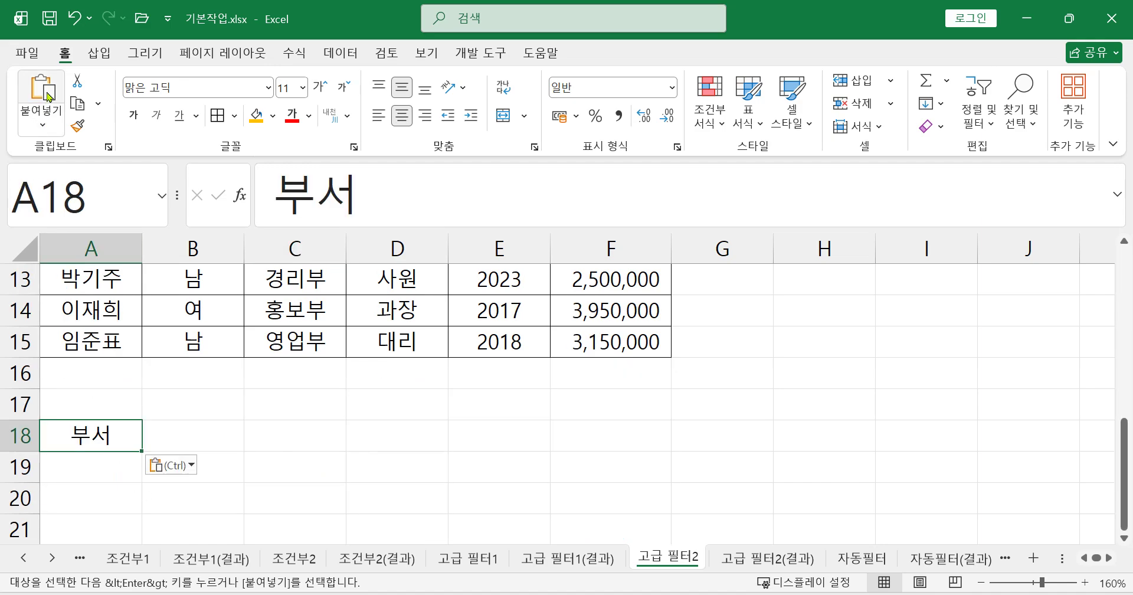
- Copy the 경리부 value from C13 and paste it at A19 as the 부서 condition
left_click(287, 277)
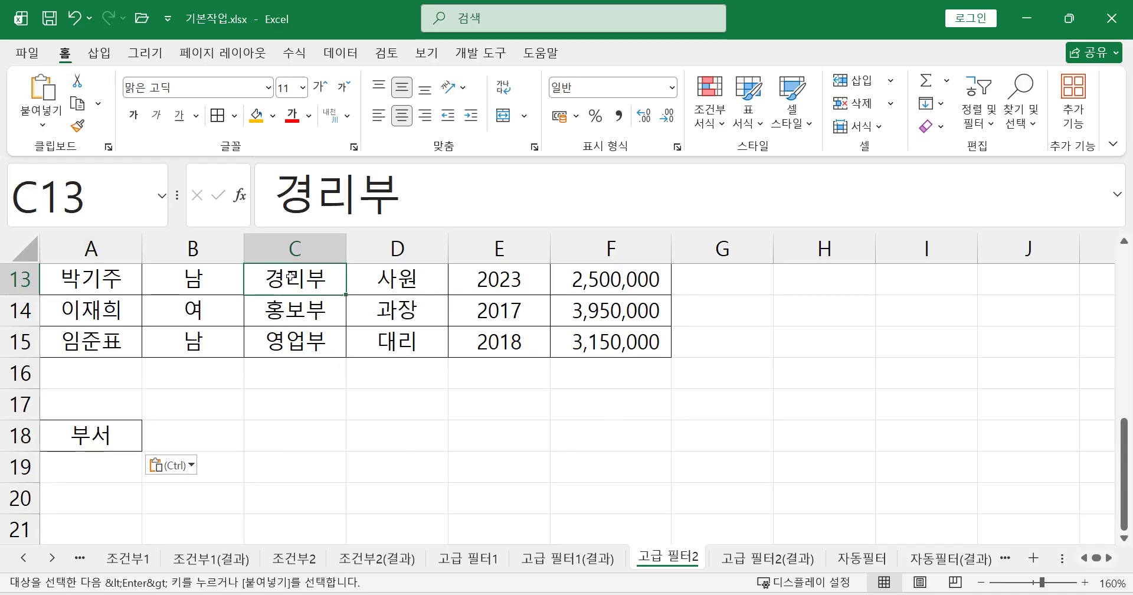
left_click(77, 104)
left_click(92, 468)
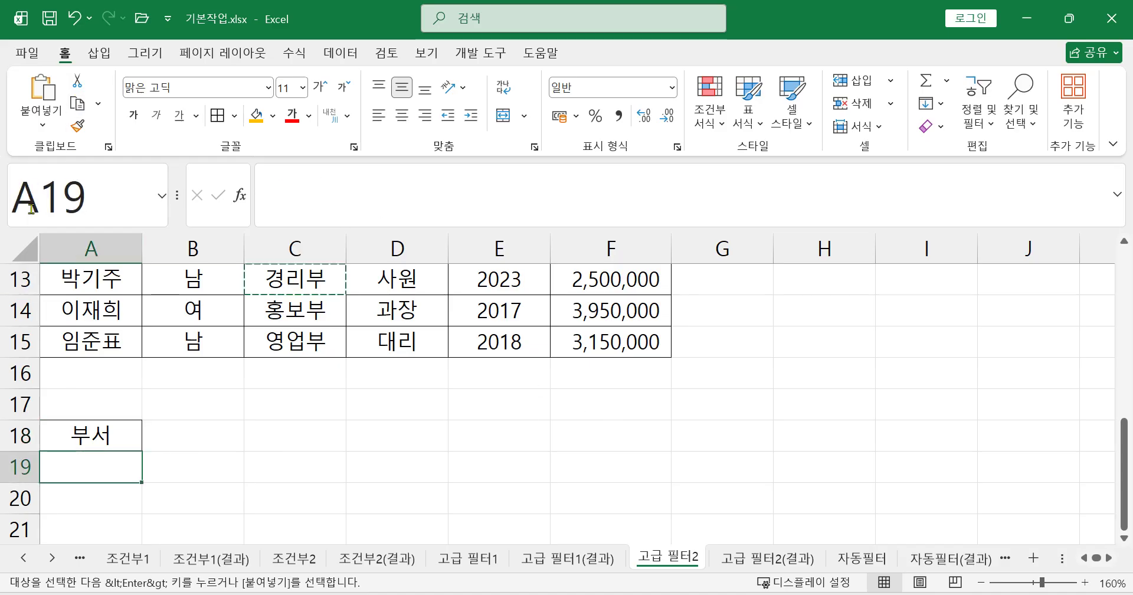
left_click(43, 88)
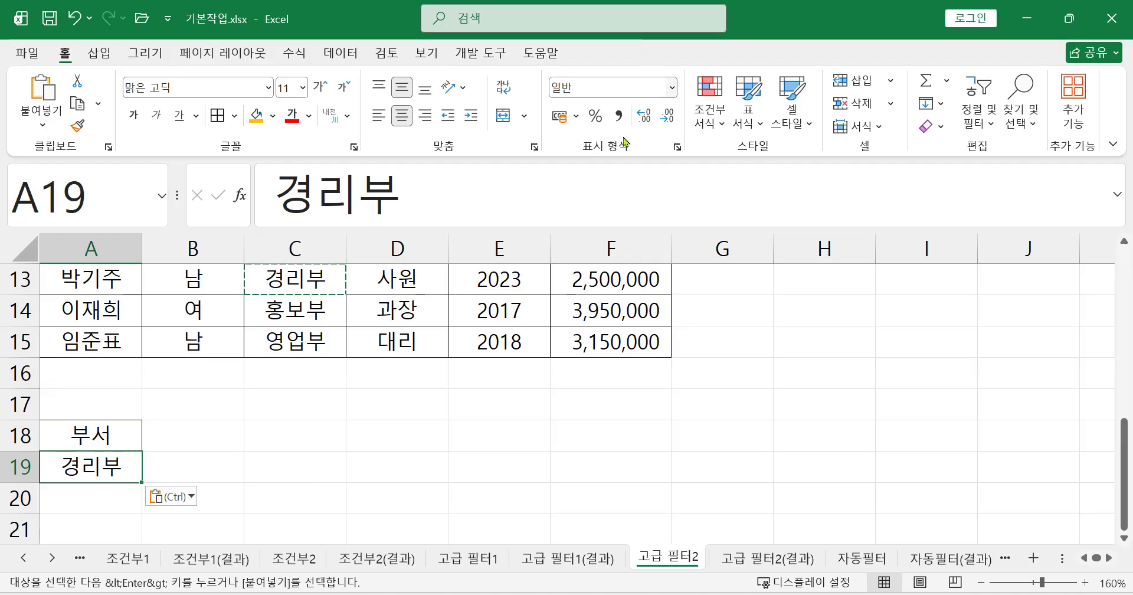
- Copy the 급여 header from F3 and paste it at B18
scroll(662, 365, "up", 4)
left_click(623, 349)
key("ctrl+c")
scroll(244, 437, "down", 5)
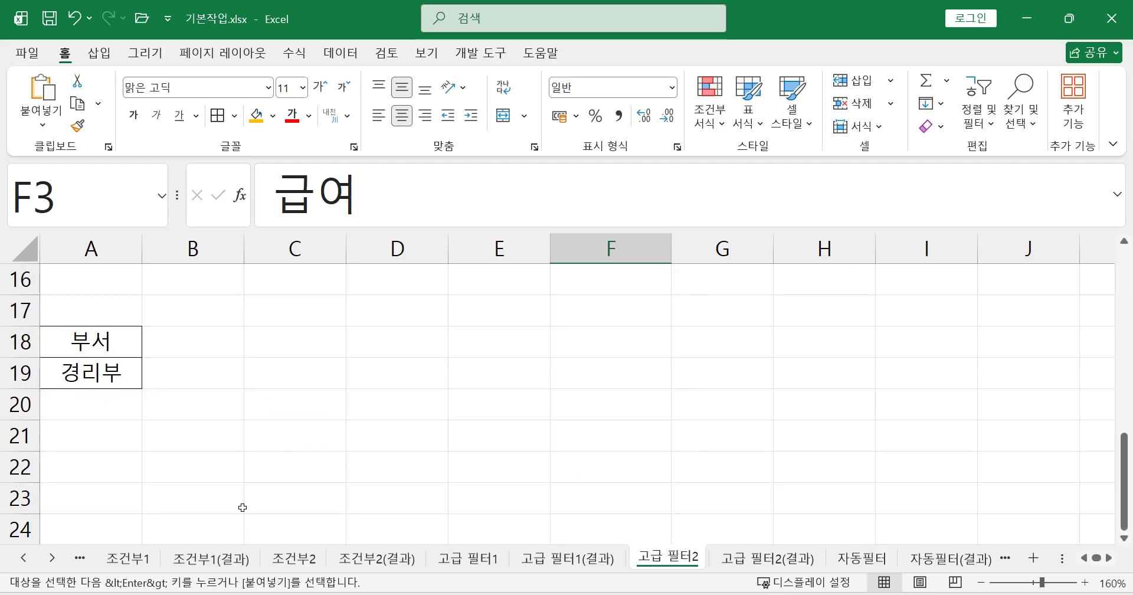
left_click(184, 347)
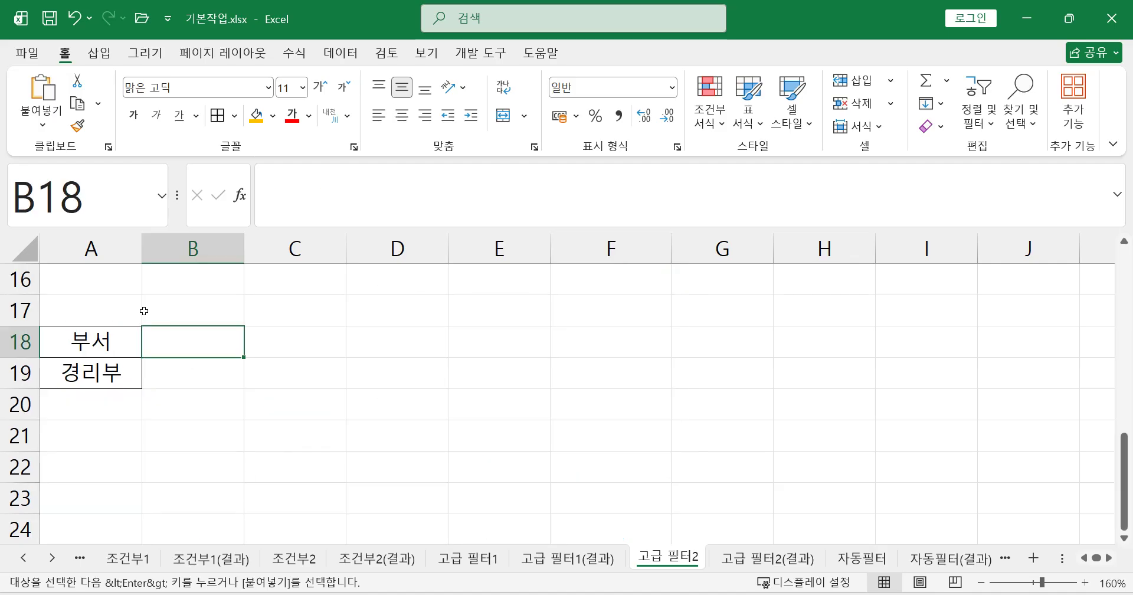
left_click(41, 91)
- Enter the condition >=4000000 in B19 under 급여 and auto-fit the width of column B
left_click(206, 375)
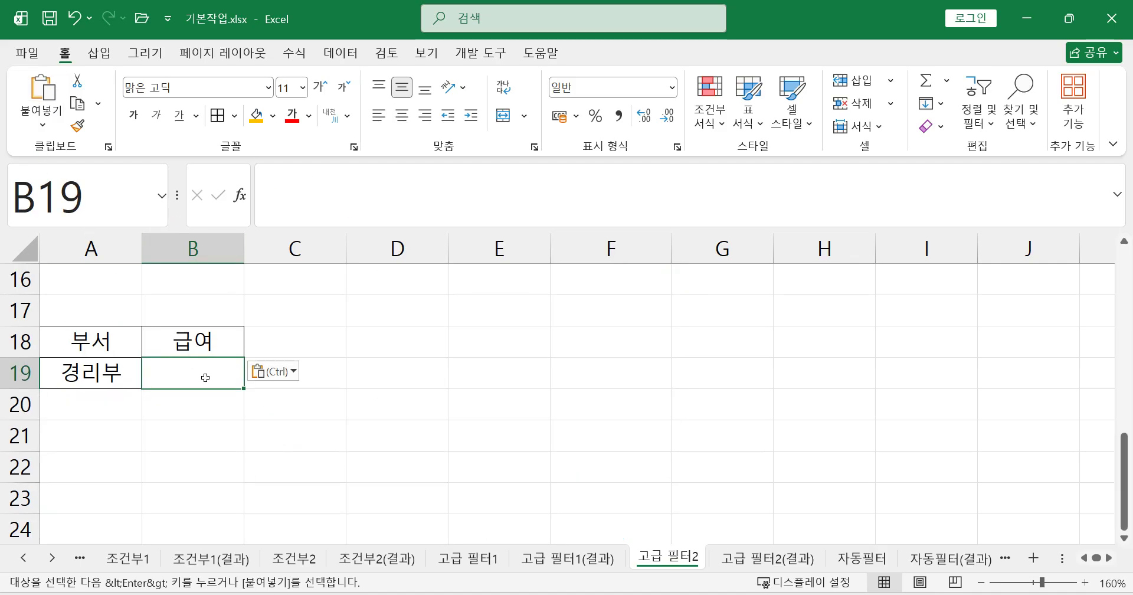
type(">=4000000")
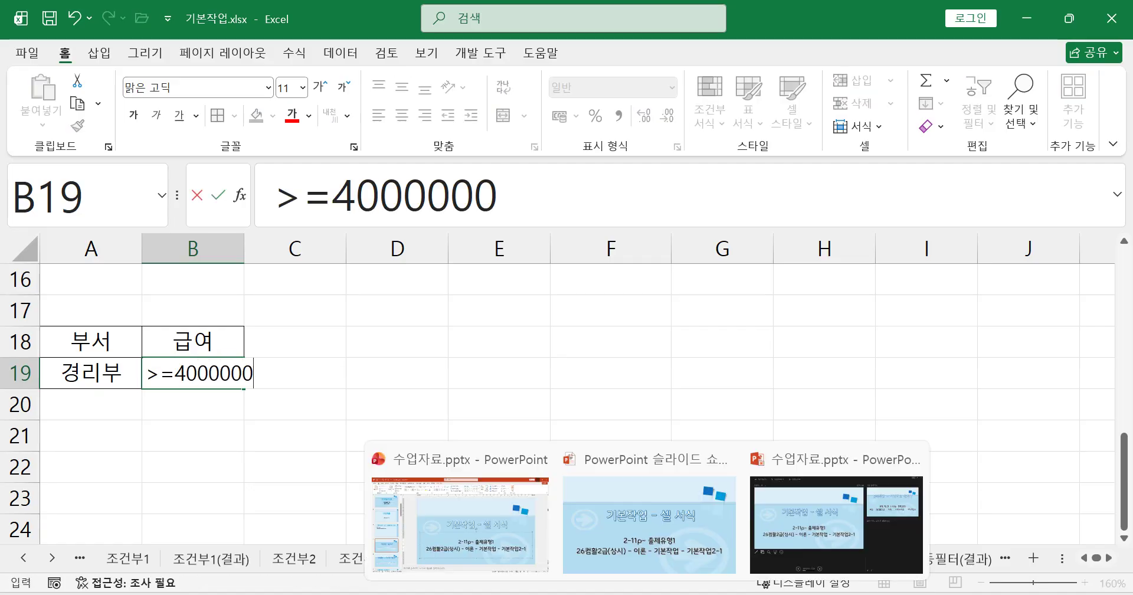
key("Return")
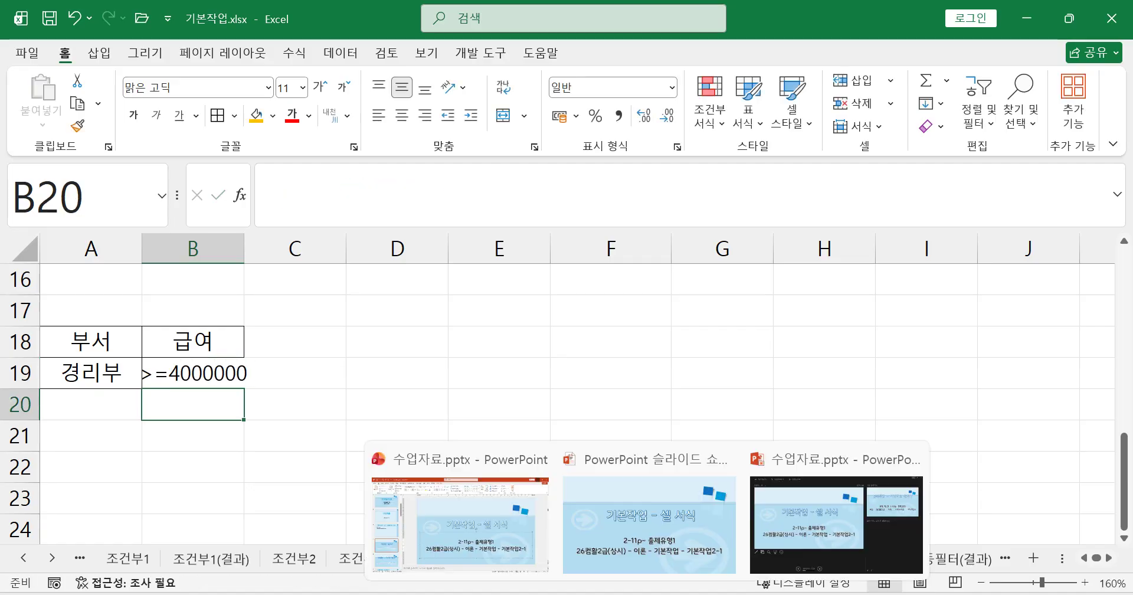
double_click(244, 239)
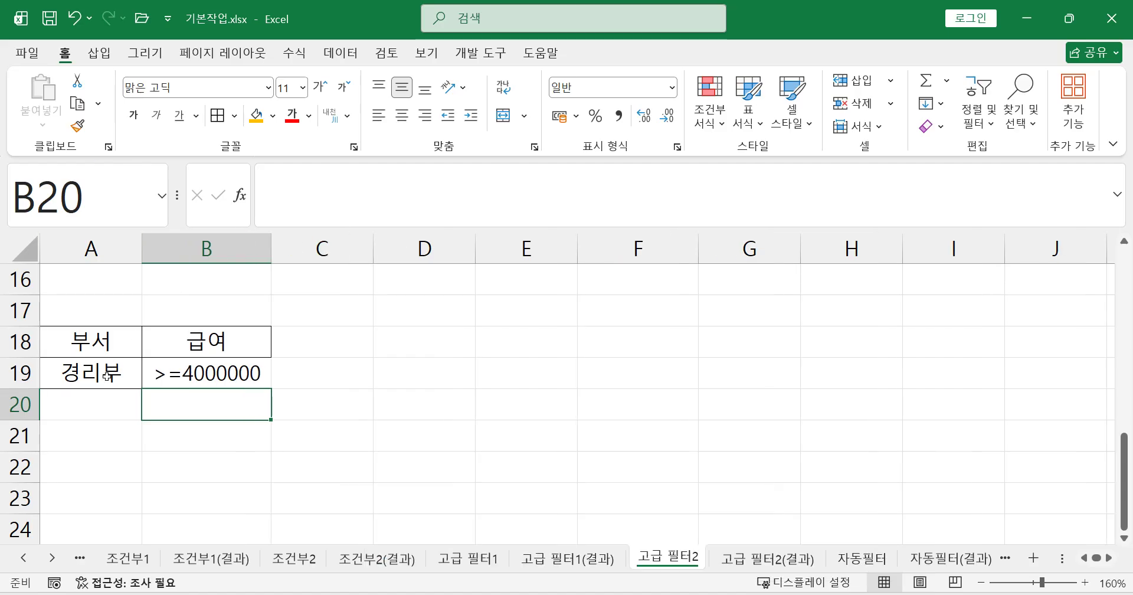
- Clear the 급여 condition from B19 and select B20 in the row below
left_click(245, 376)
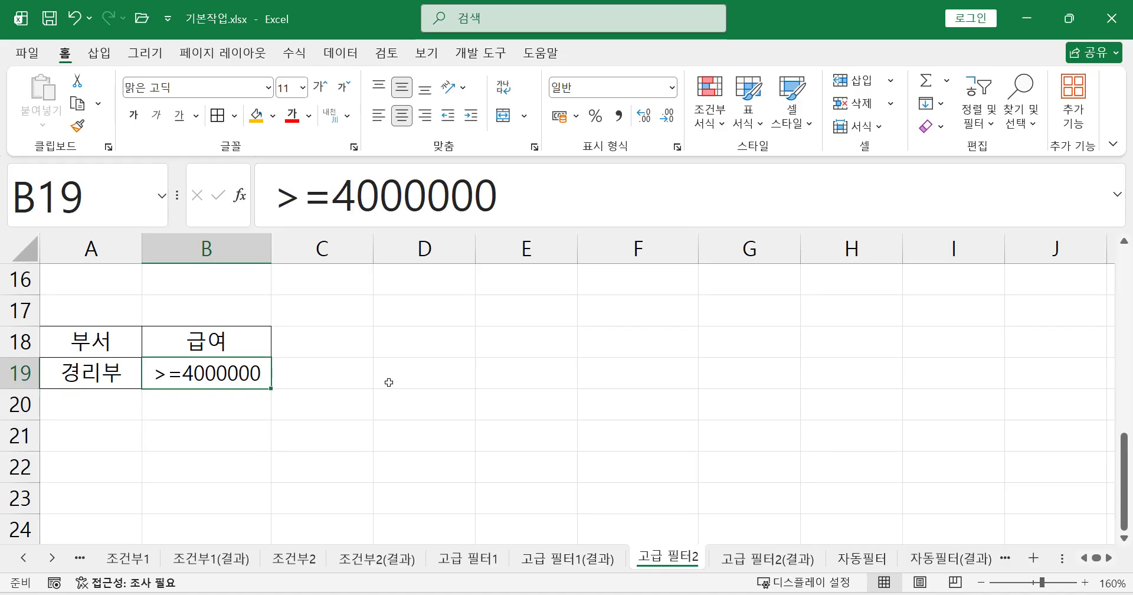
key("Delete")
left_click(213, 392)
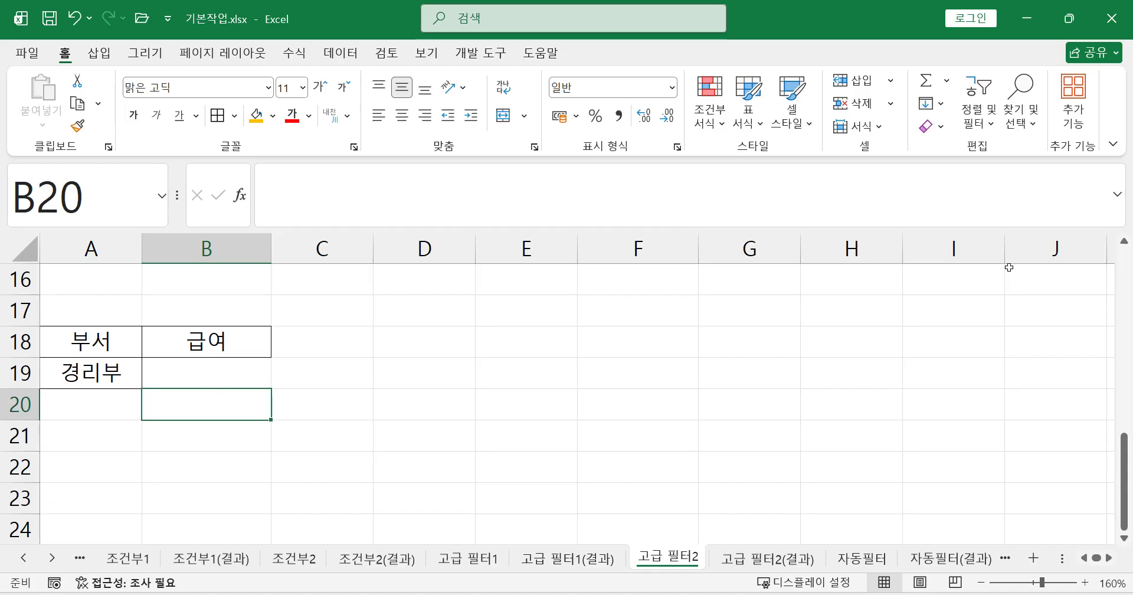
- Enter the condition >=4000000 in B20, one row below the 경리부 condition
type(">=4000000")
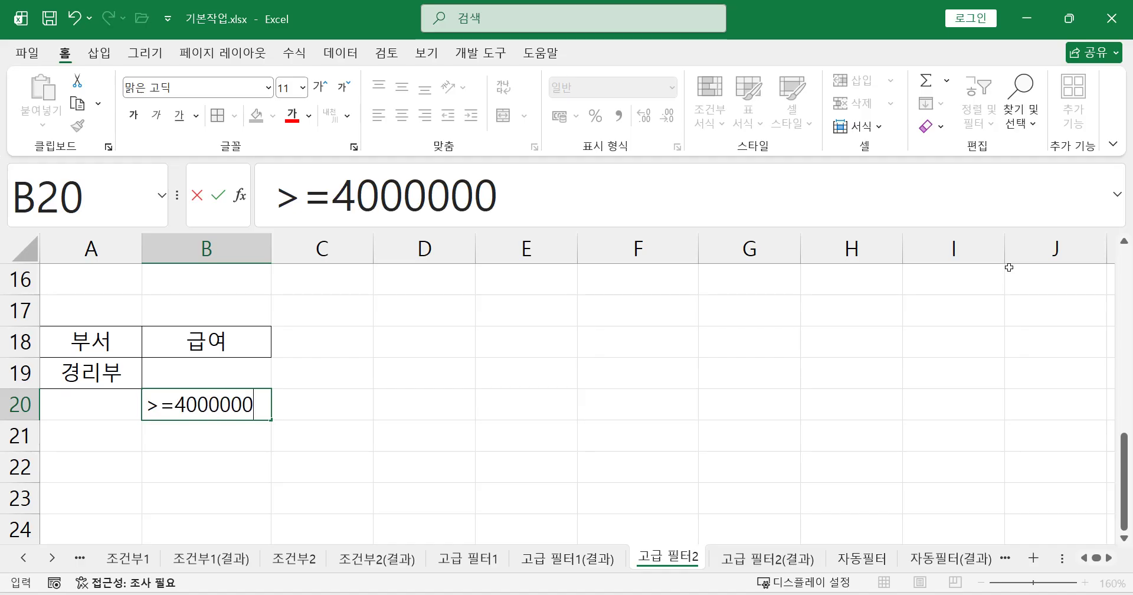
key("Return")
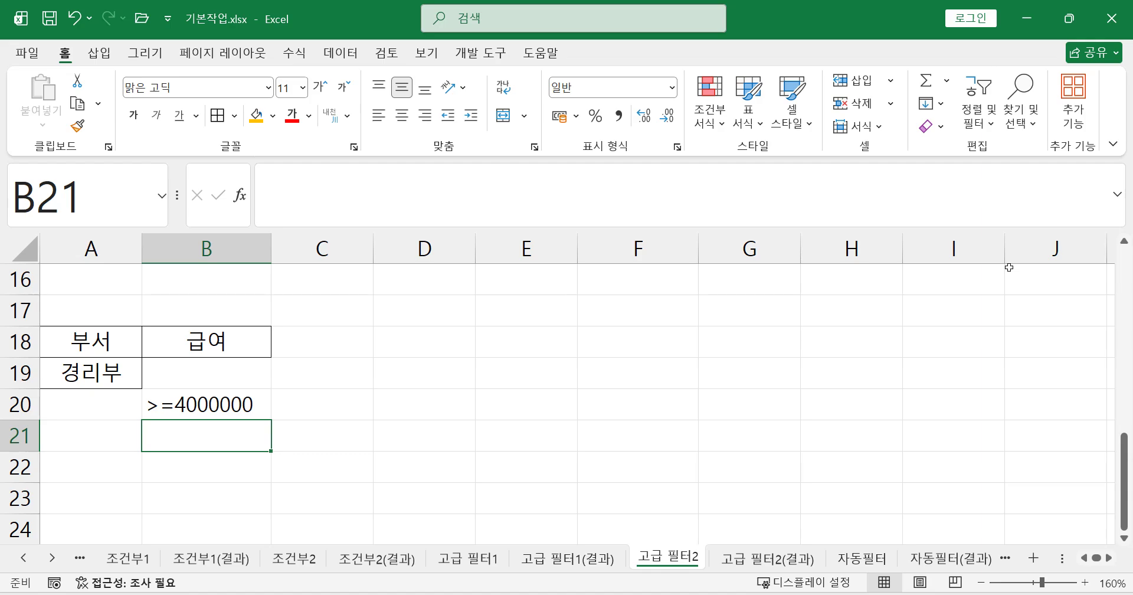
- Compare the same-row conditions on the 고급 필터1 sheet with the staggered-row conditions in A19 and B20 on 고급 필터2
left_click(472, 558)
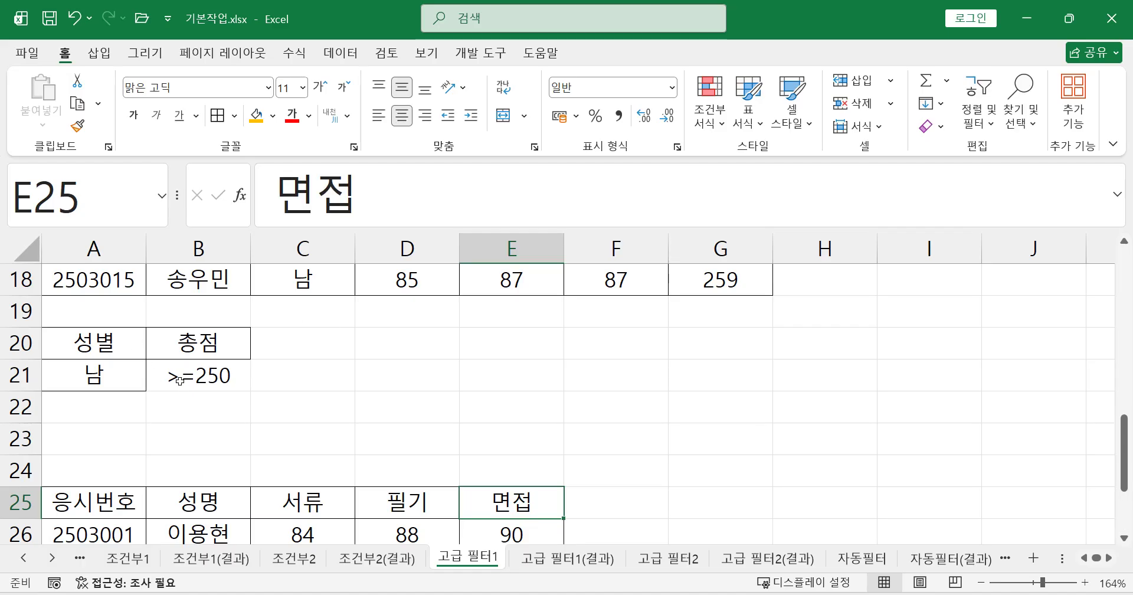
left_click(118, 380)
left_click(189, 378)
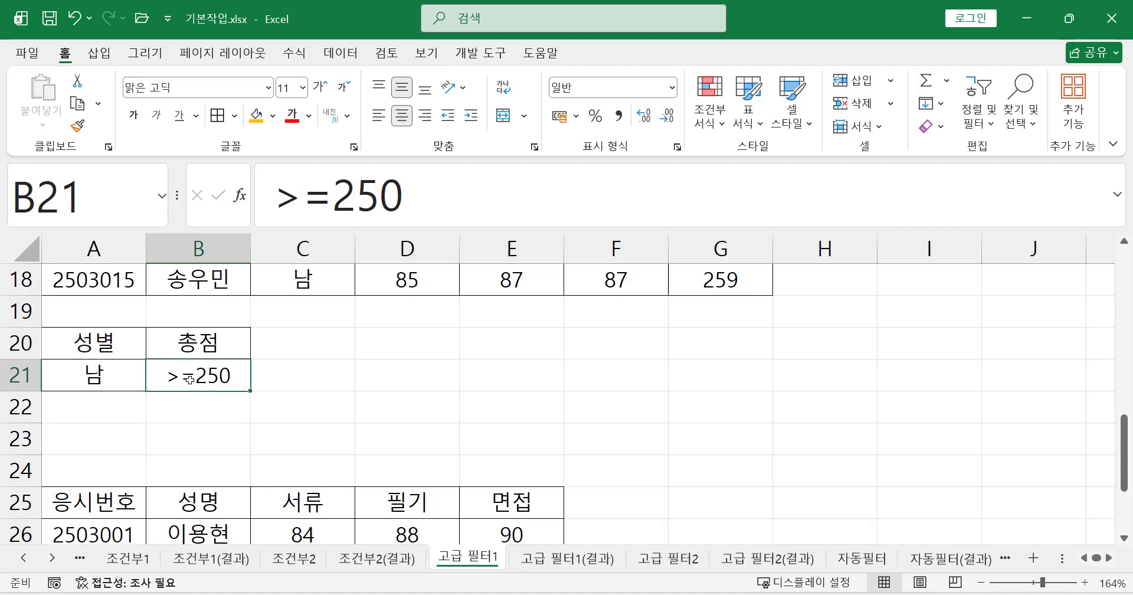
left_click(102, 380)
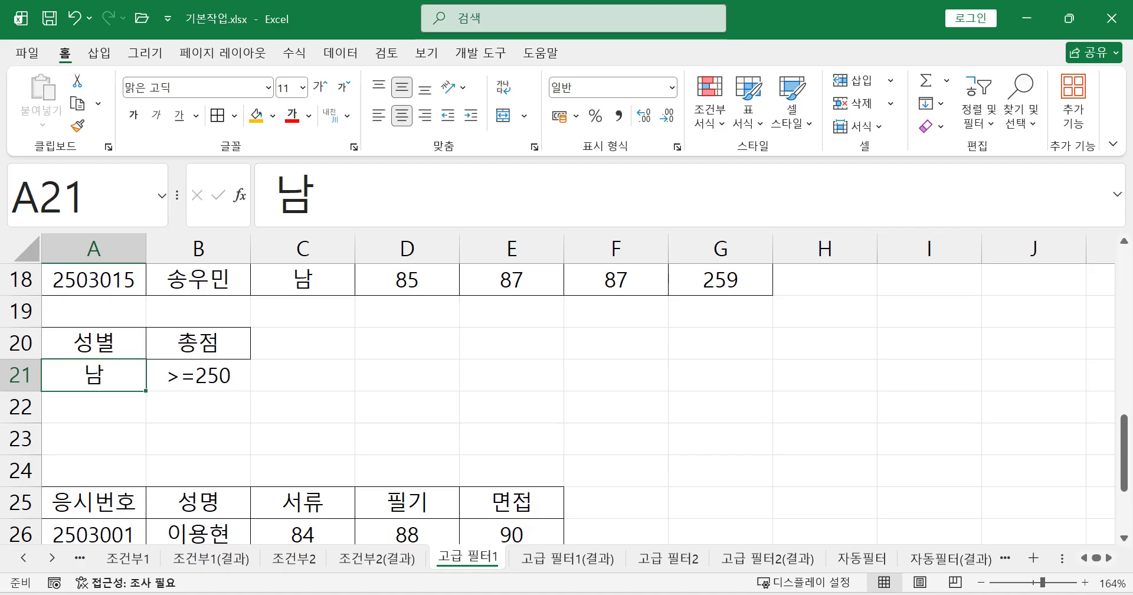
left_click(672, 560)
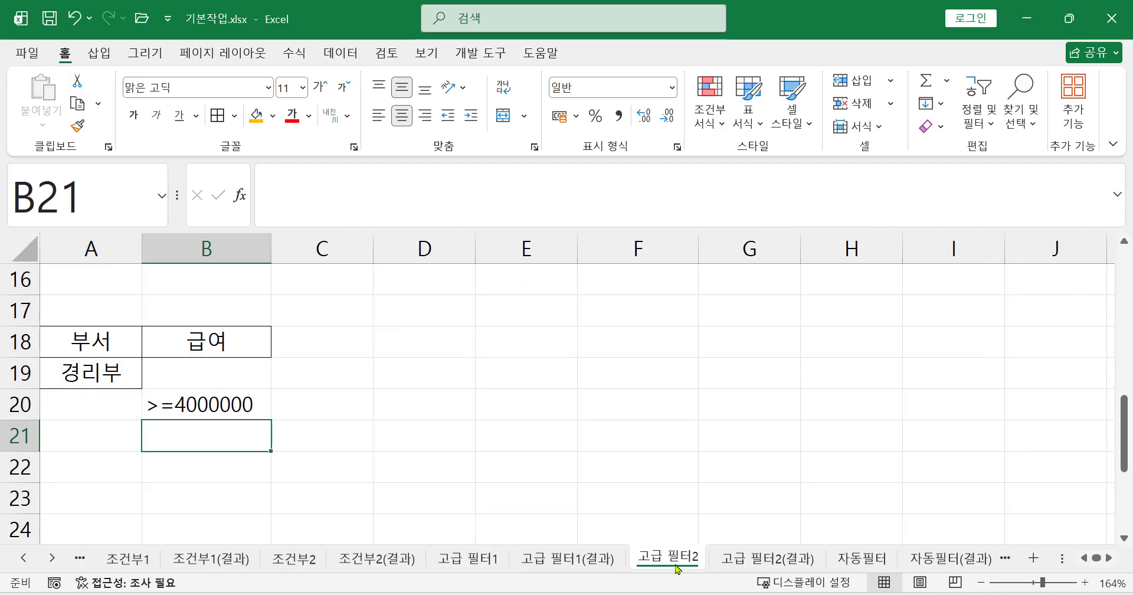
left_click(98, 384)
left_click(175, 413)
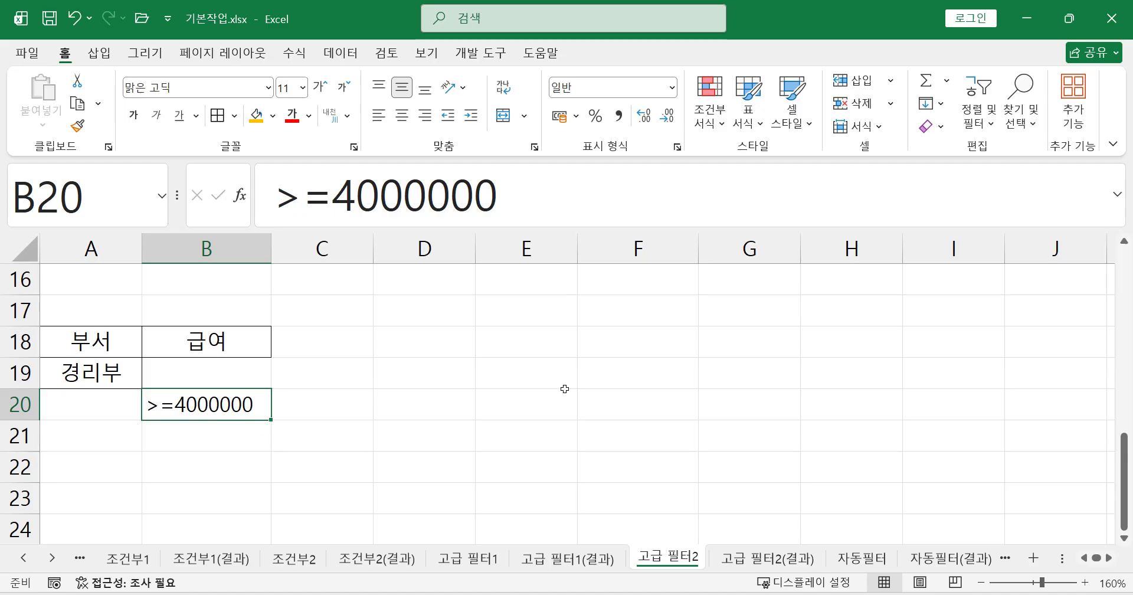
- Start an Advanced Filter on the list range A3:F15 with the results copied to another location
scroll(520, 490, "down", 5, "ctrl")
left_click_drag(56, 298, 342, 492)
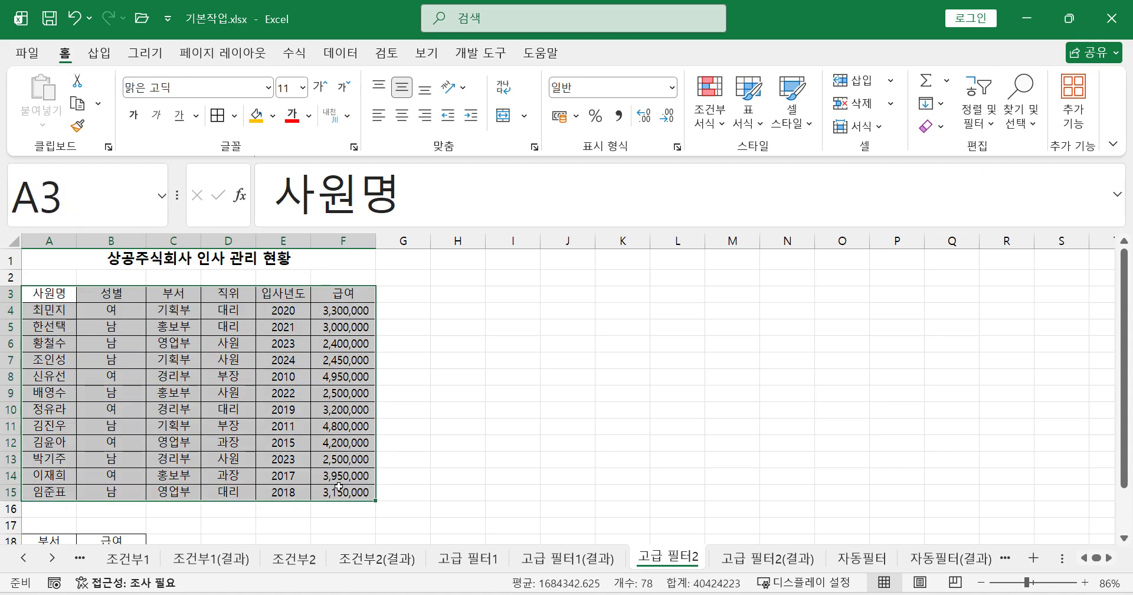
left_click(336, 54)
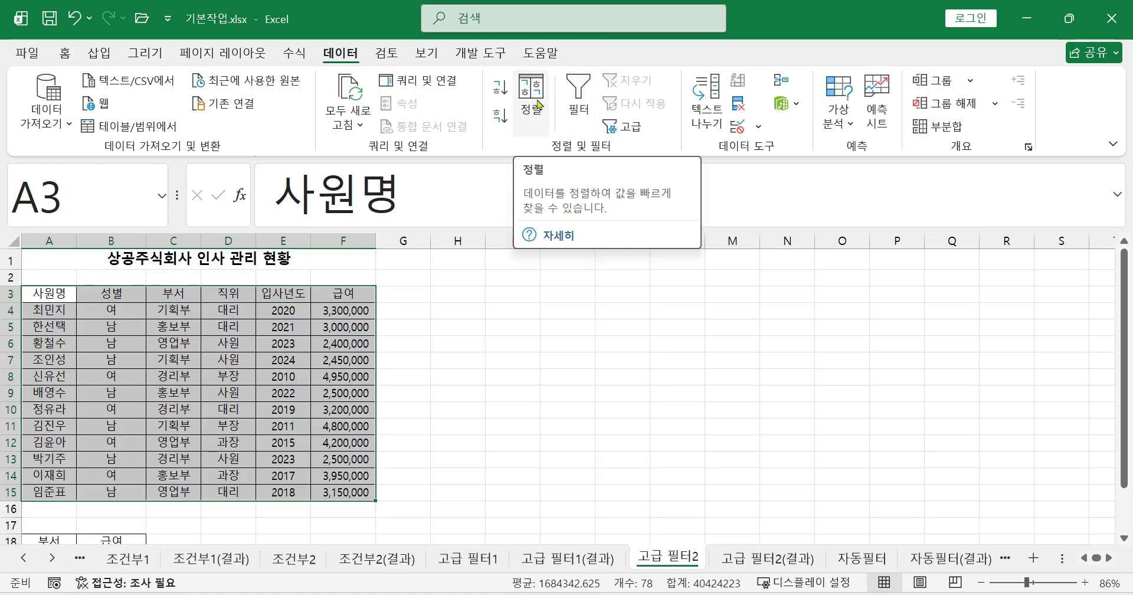
left_click(626, 128)
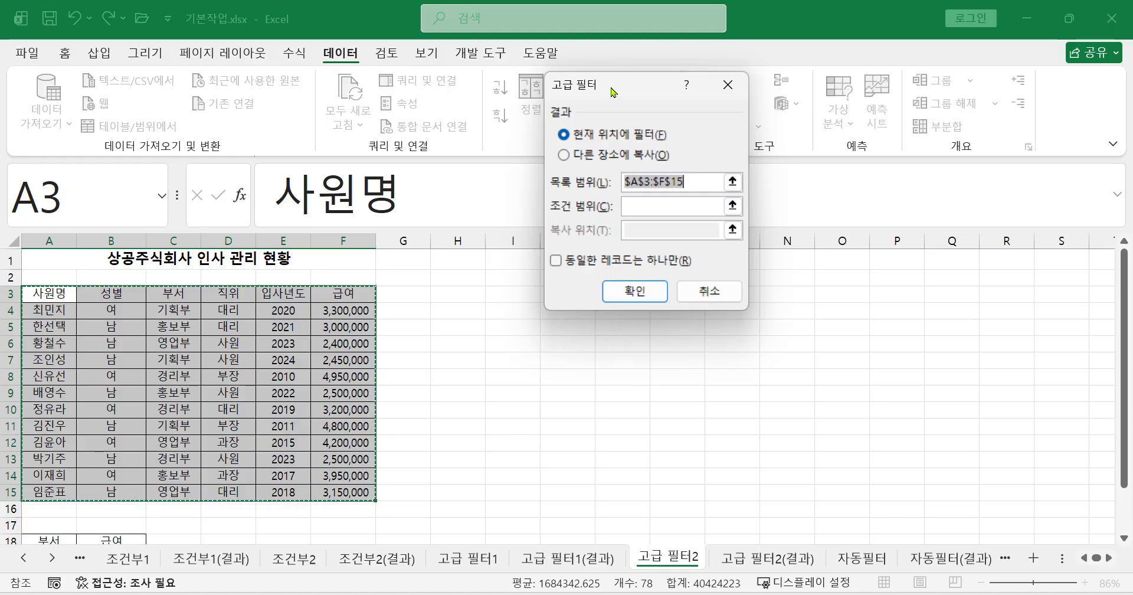
left_click(564, 155)
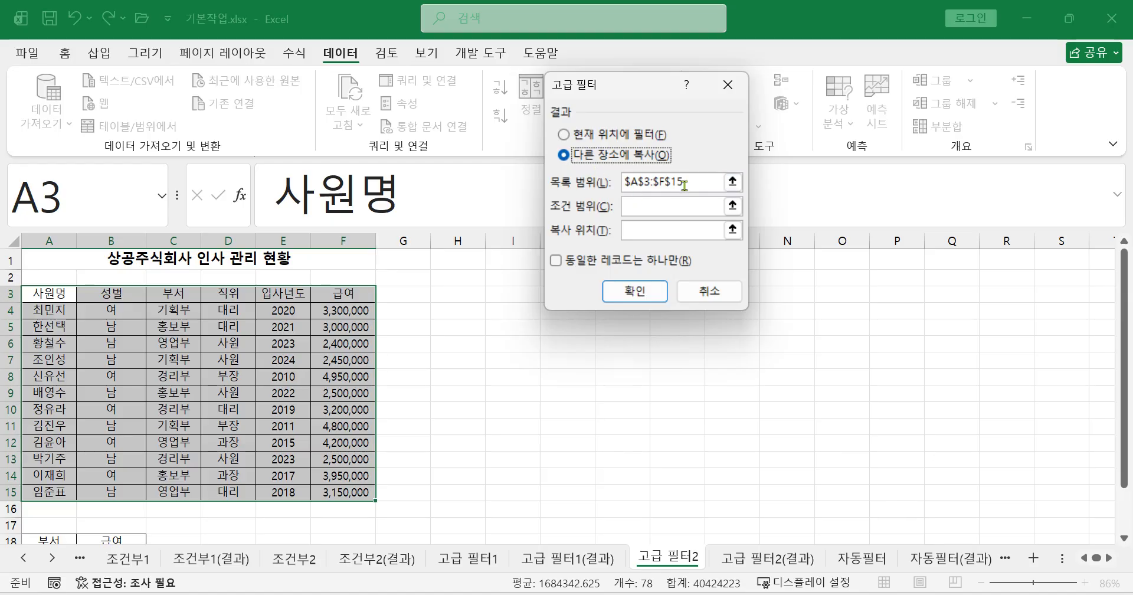
left_click(704, 184)
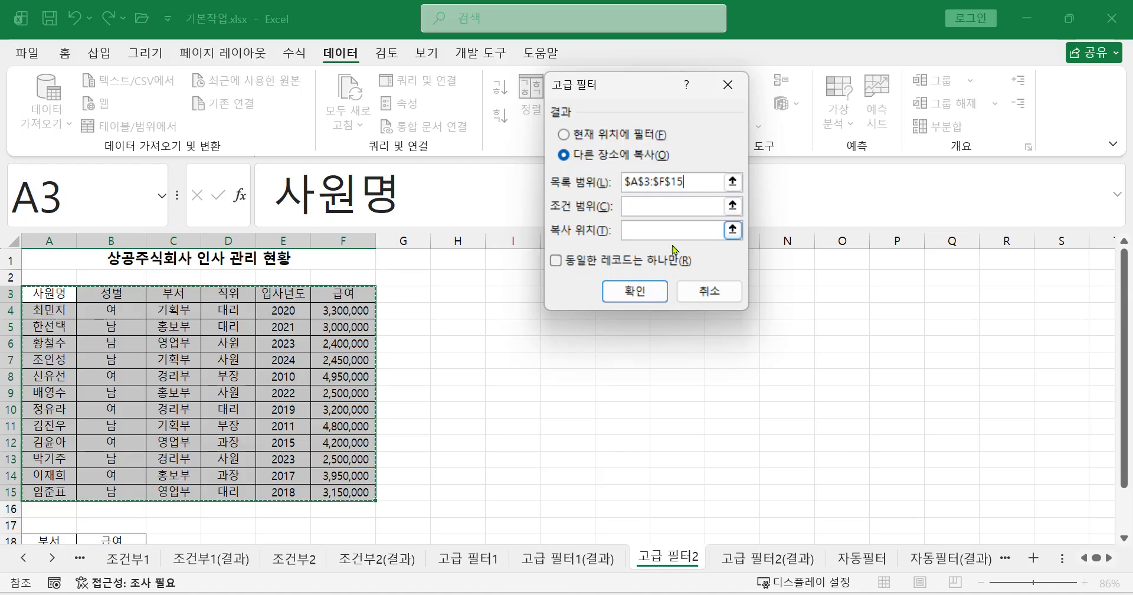
- Set the Advanced Filter's criteria range to A18:B20, covering both headers and both condition rows
left_click(668, 200)
scroll(392, 393, "down", 2)
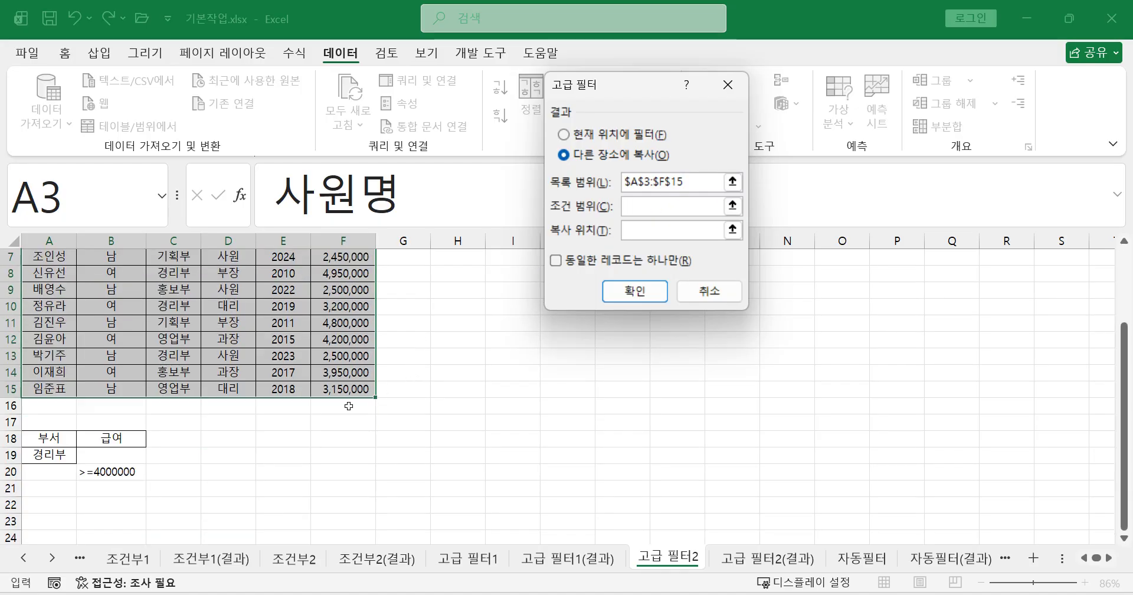
left_click_drag(53, 437, 90, 475)
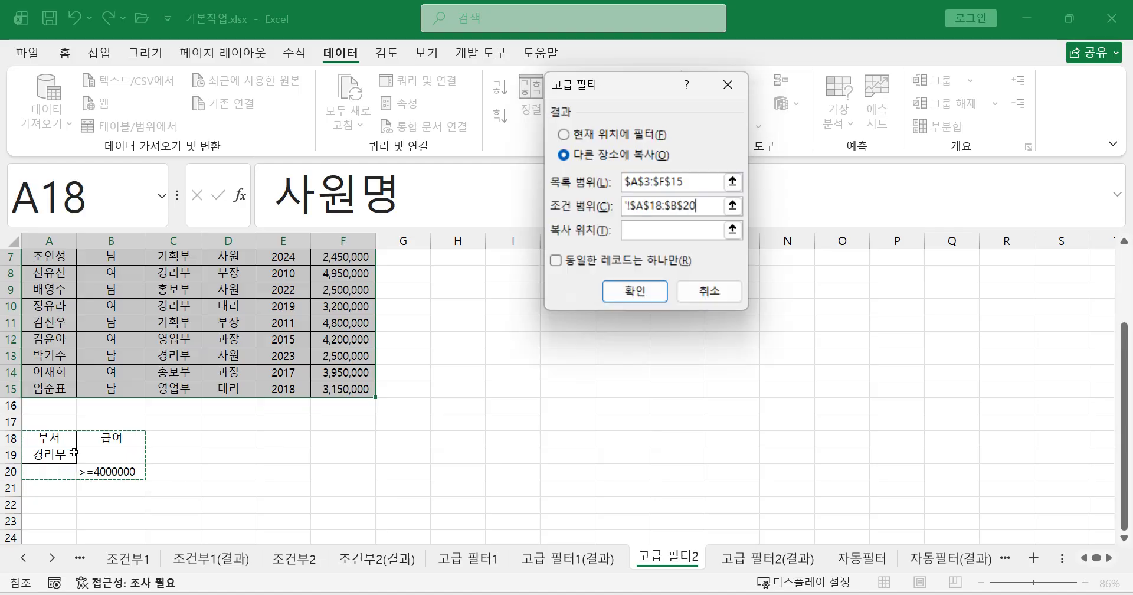
- Consult the exercise image for the output cell, set the copy location to A23 and run the filter
left_click(638, 222)
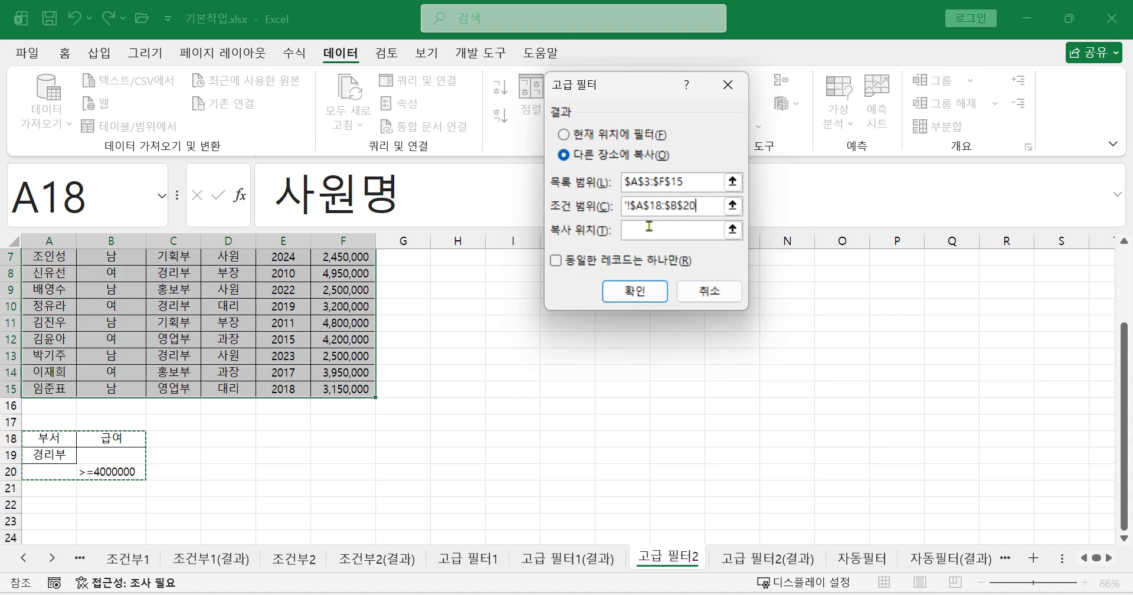
left_click(648, 228)
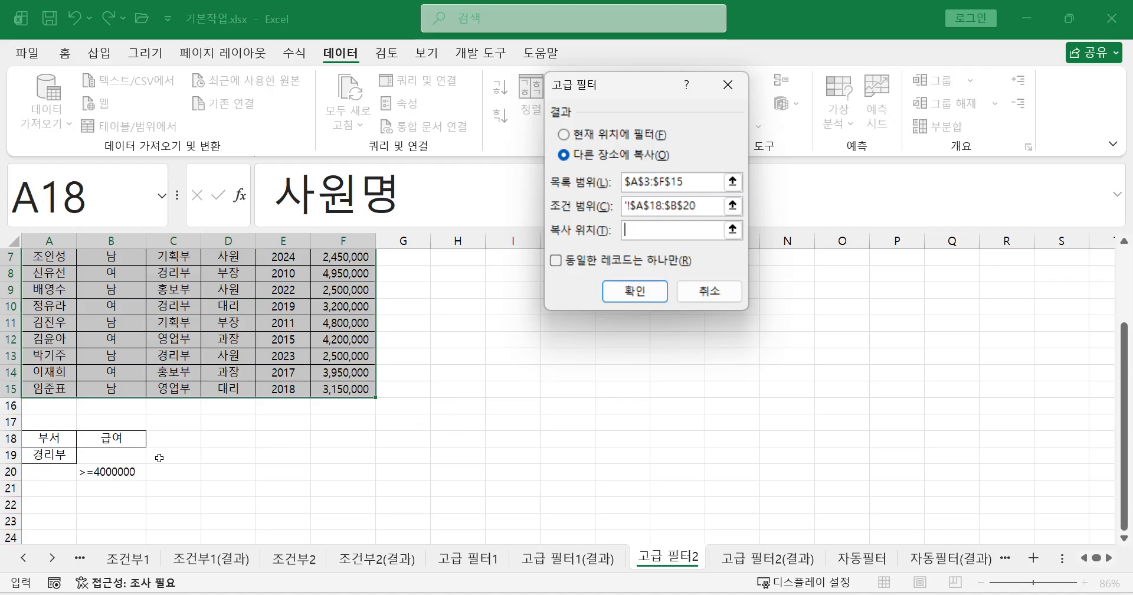
left_click(839, 592)
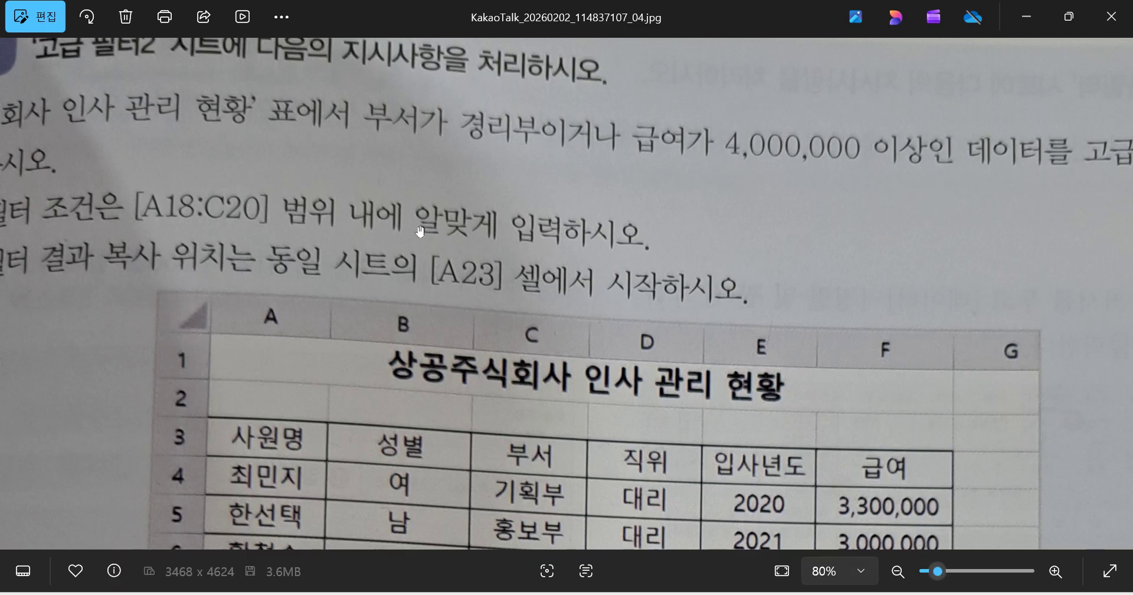
left_click(1028, 15)
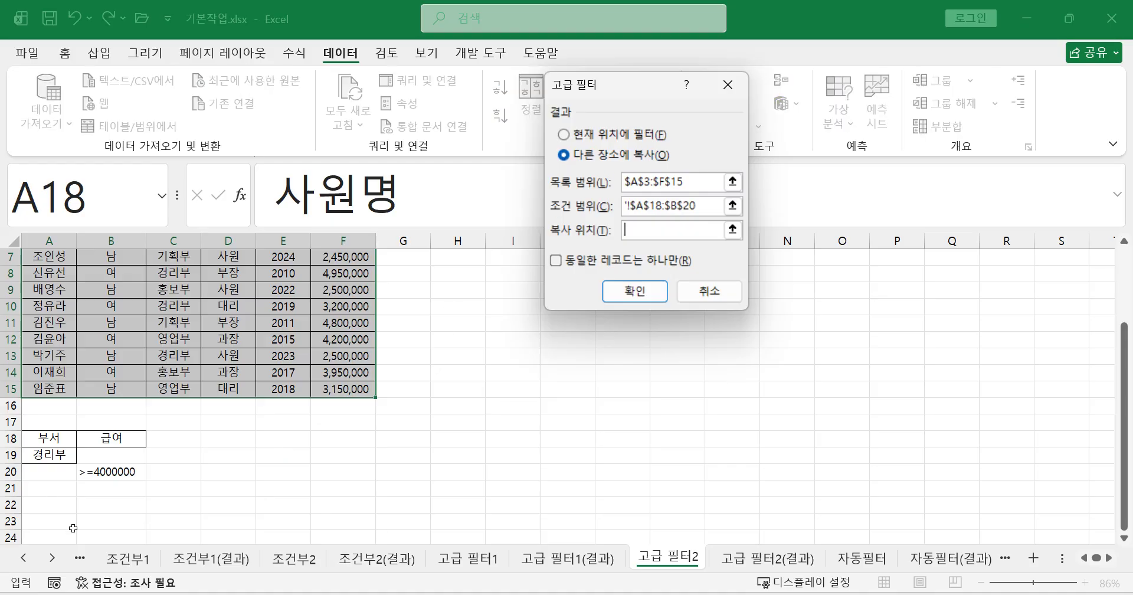
left_click(54, 523)
left_click(629, 291)
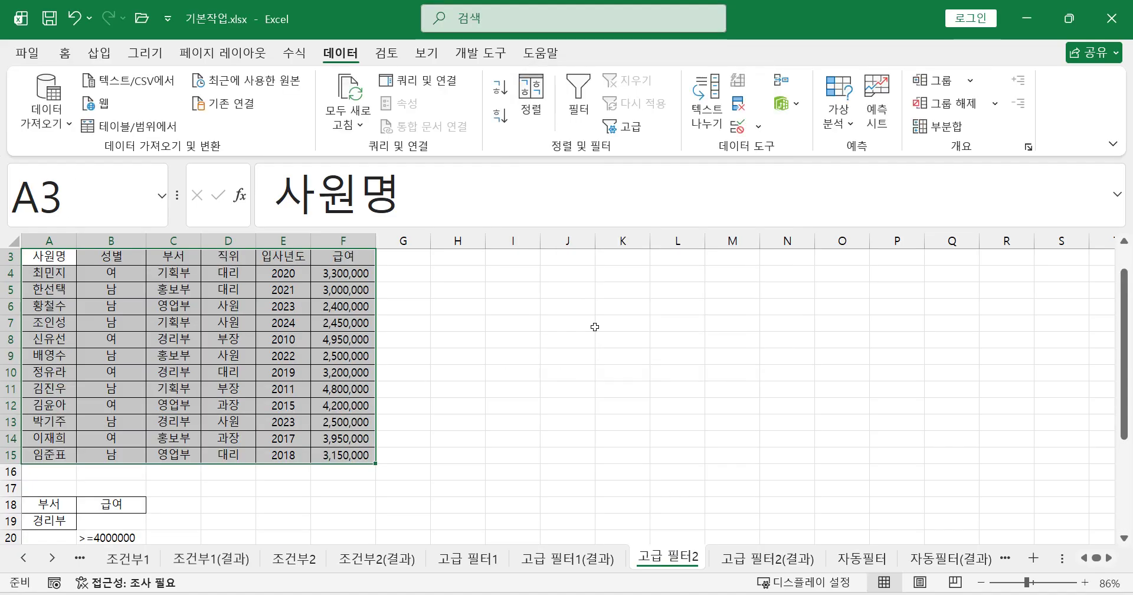
- Examine the extracted rows below A23, checking the 부서 and 급여 values against the two OR conditions
scroll(561, 354, "down", 2)
scroll(239, 460, "down", 1)
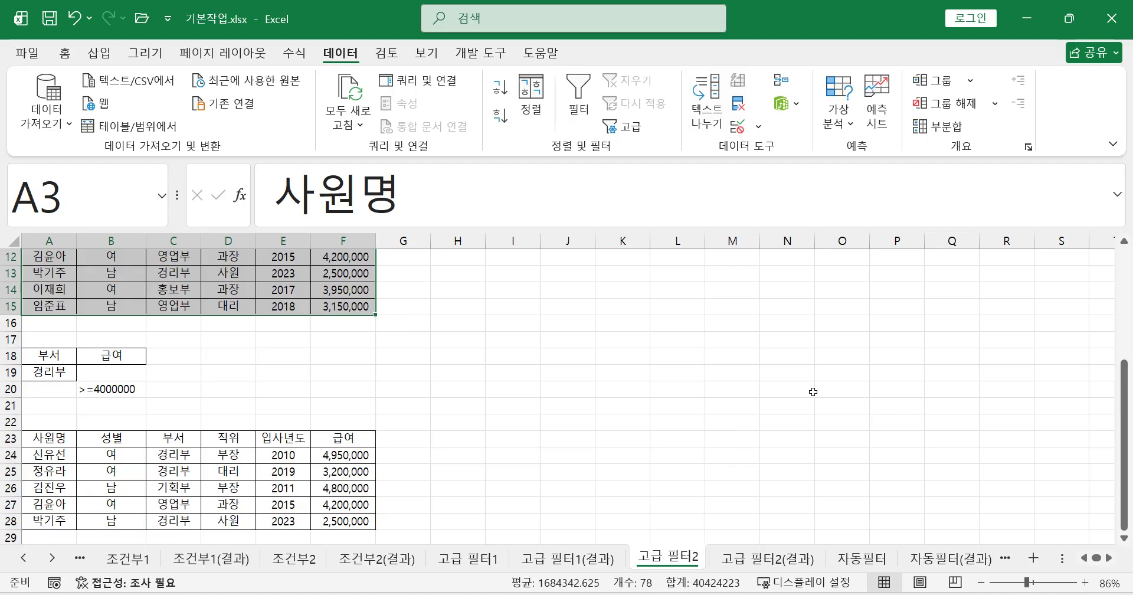
scroll(723, 370, "down", 1)
scroll(719, 385, "up", 4)
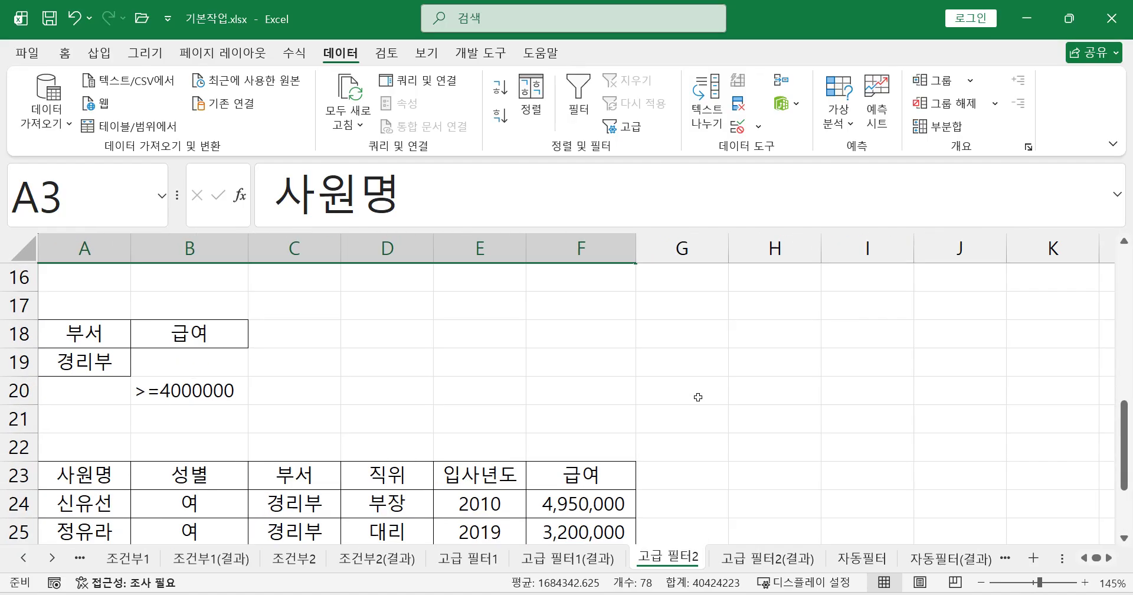
scroll(708, 392, "up", 1)
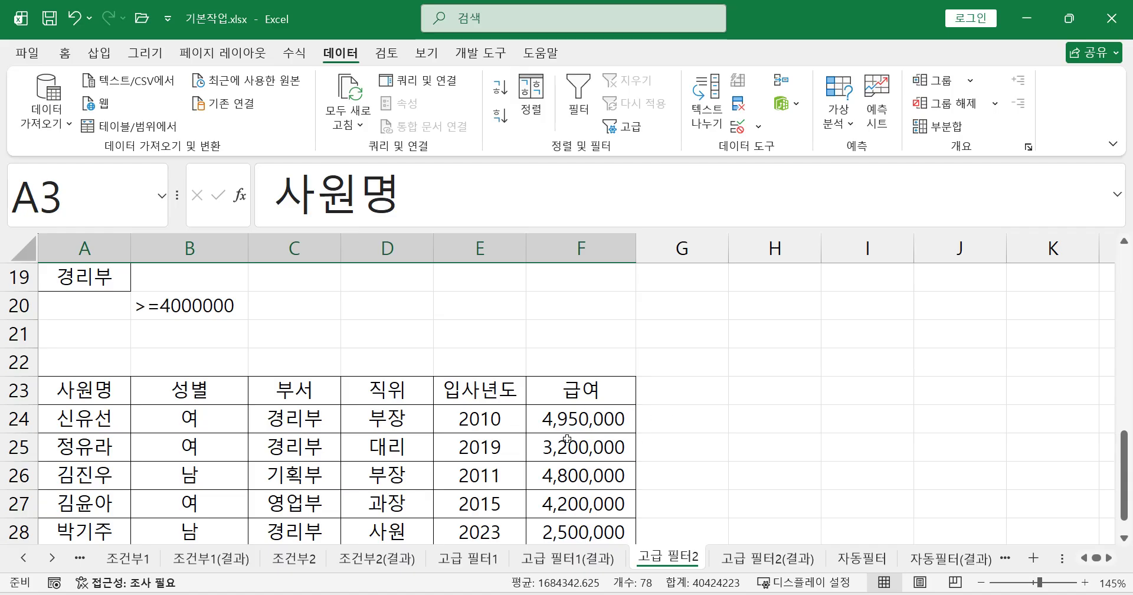
scroll(567, 438, "down", 1)
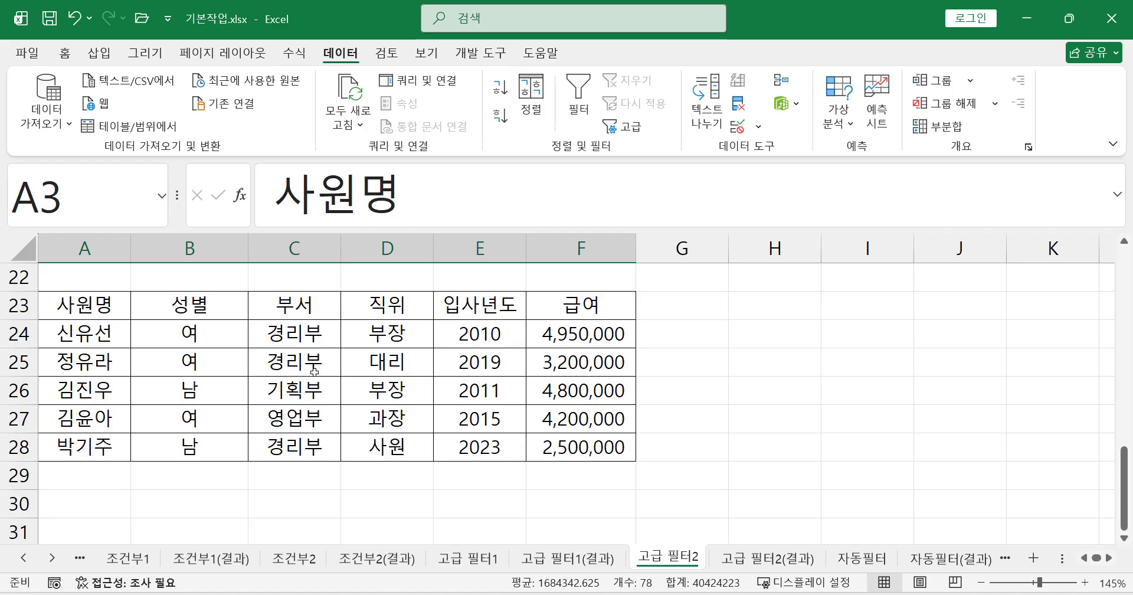
left_click(556, 362)
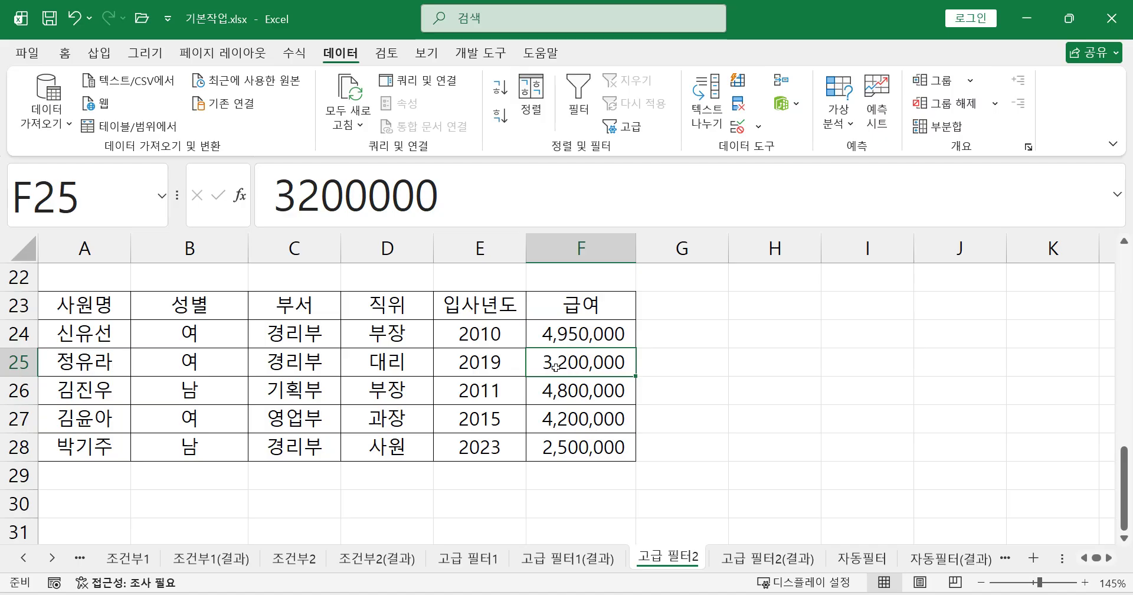
left_click(324, 365)
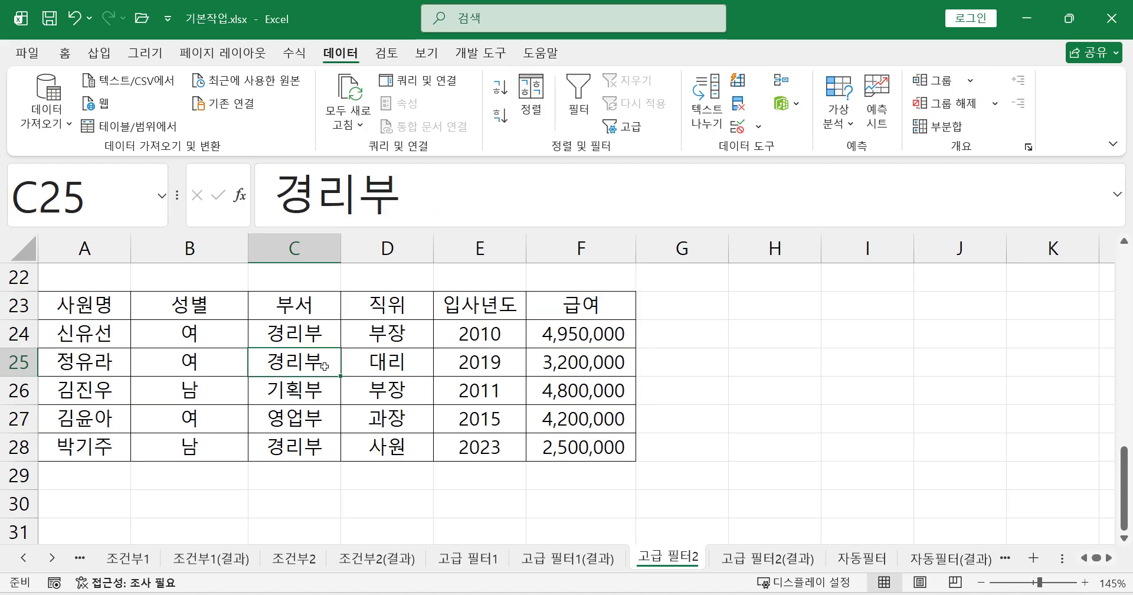
left_click(297, 425)
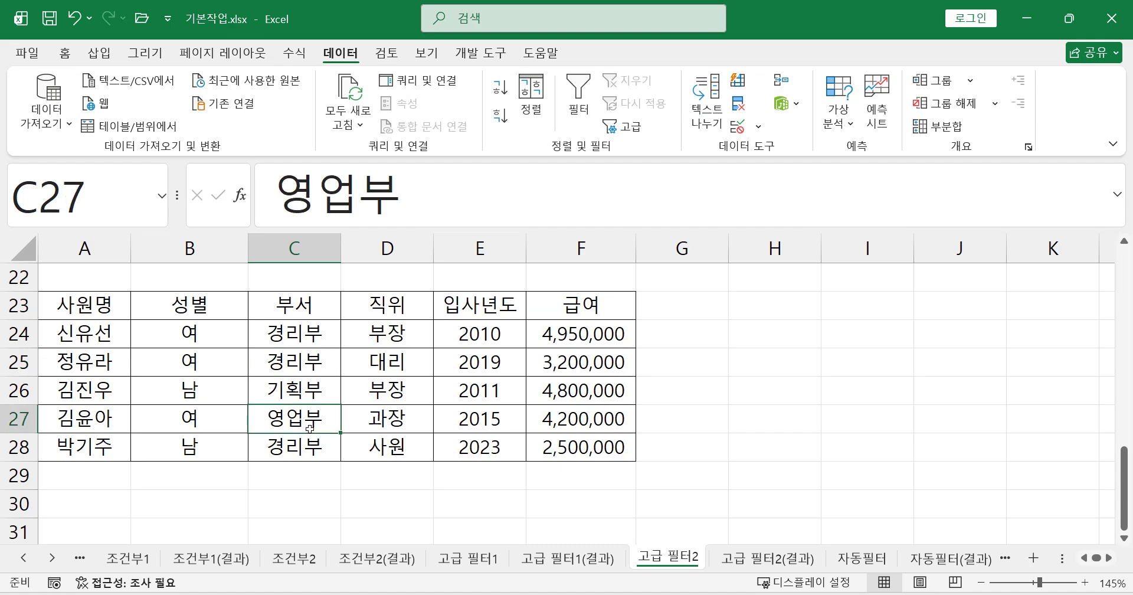
left_click(562, 424)
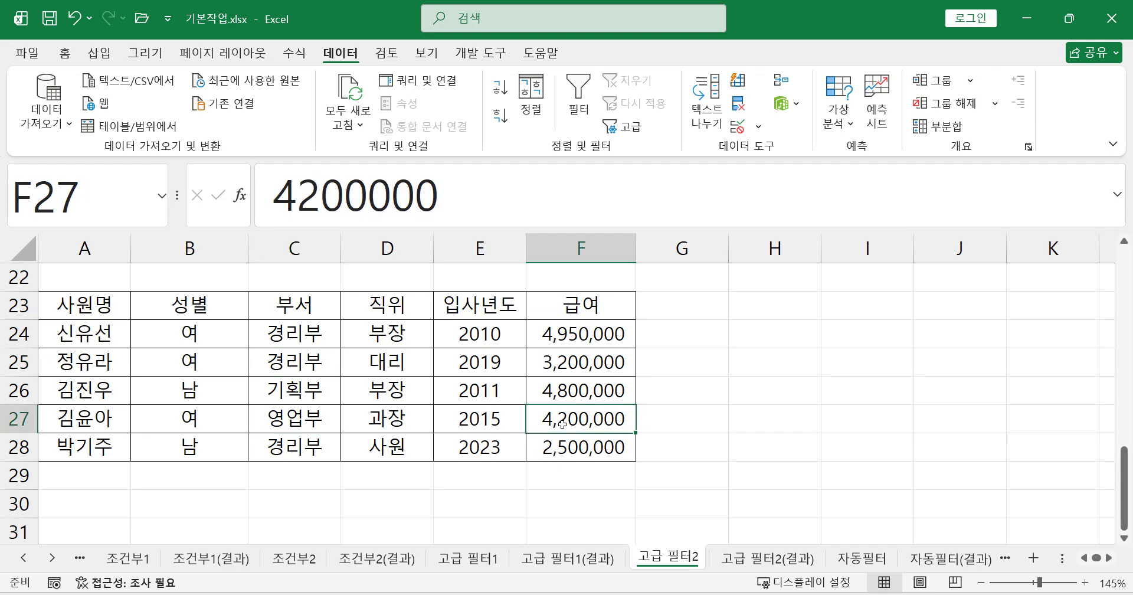
left_click(319, 422)
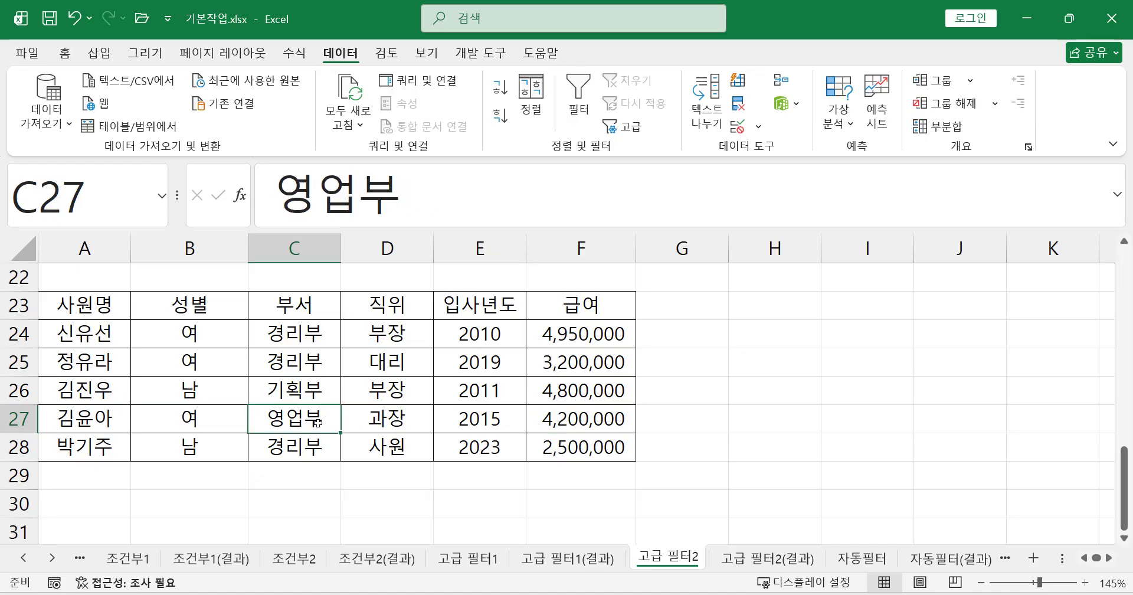